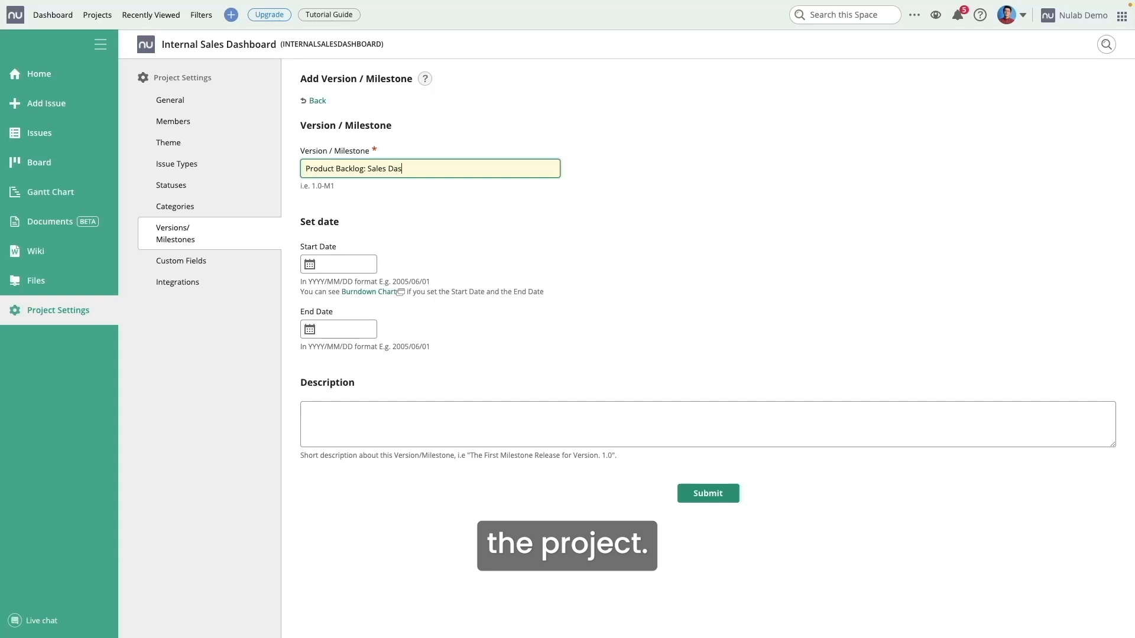
Step: Date the Product Backlog: Sales Dashboard milestone Nov 21 to Dec 31, 2025 and save it
left_click(338, 264)
left_click(343, 373)
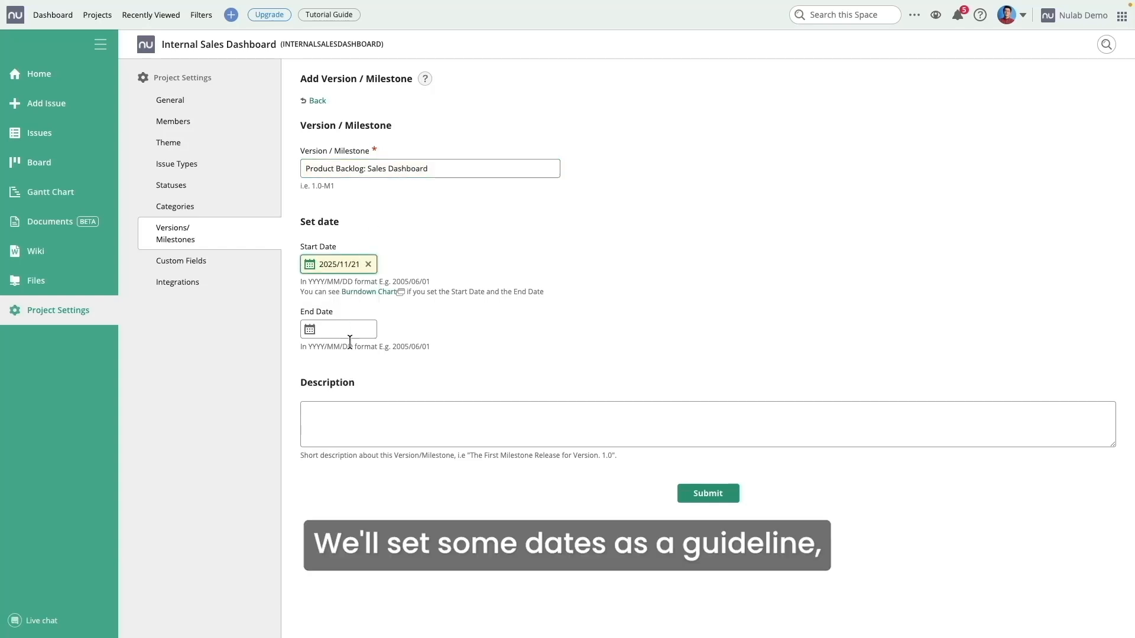
left_click(349, 331)
left_click(347, 365)
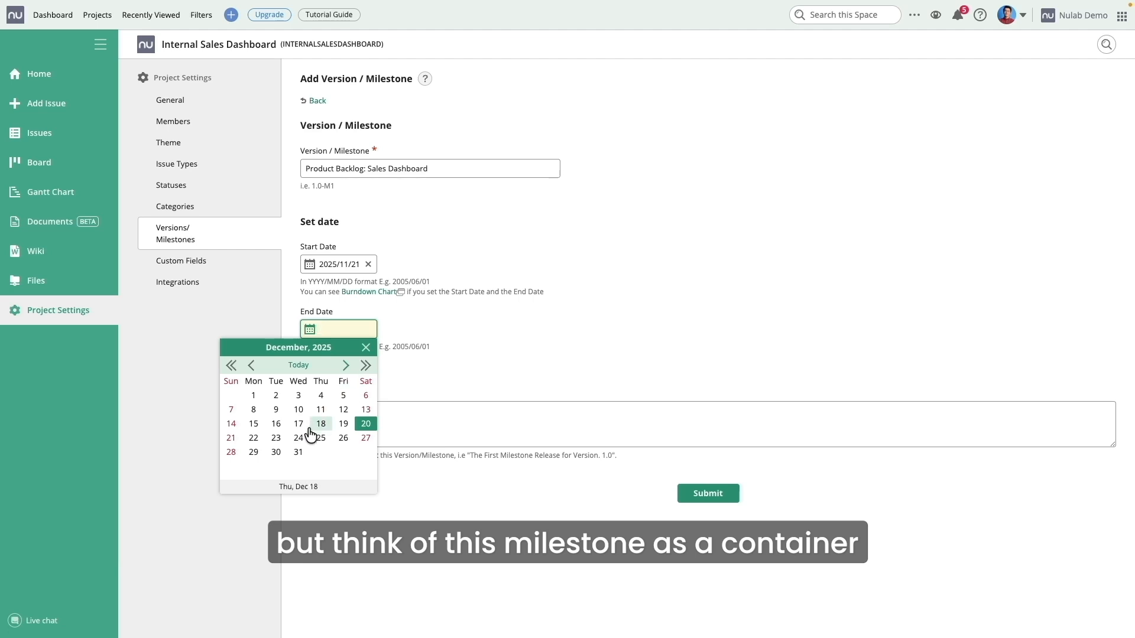
left_click(298, 453)
left_click(703, 495)
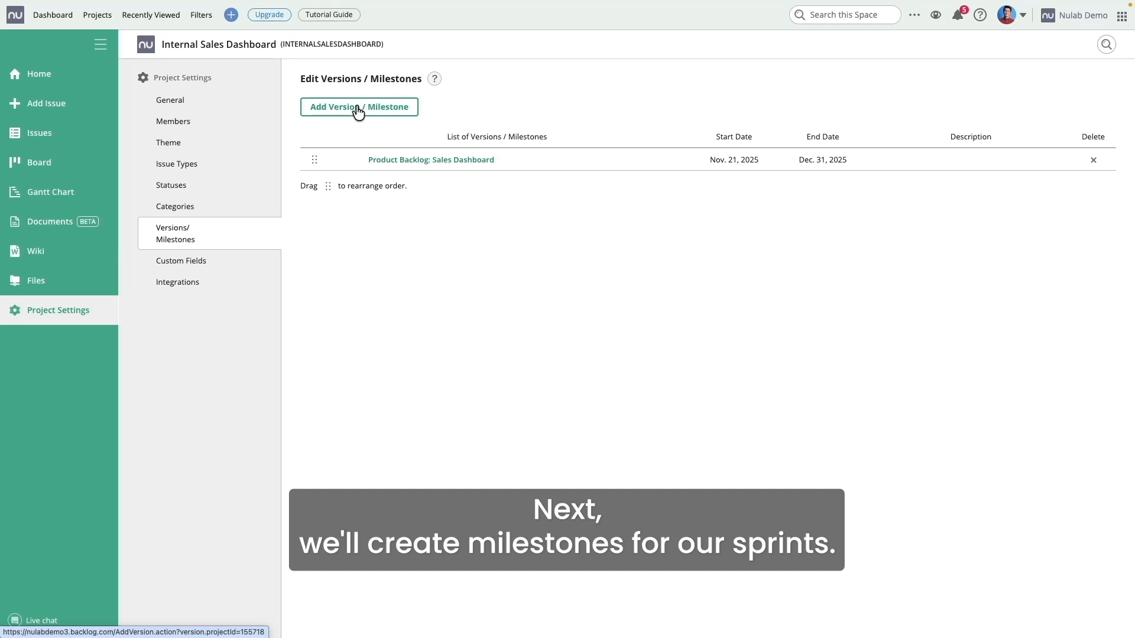
Step: Add milestone 'Sprint 1: Core Features' running Nov 21 to Dec 1, 2025
left_click(357, 109)
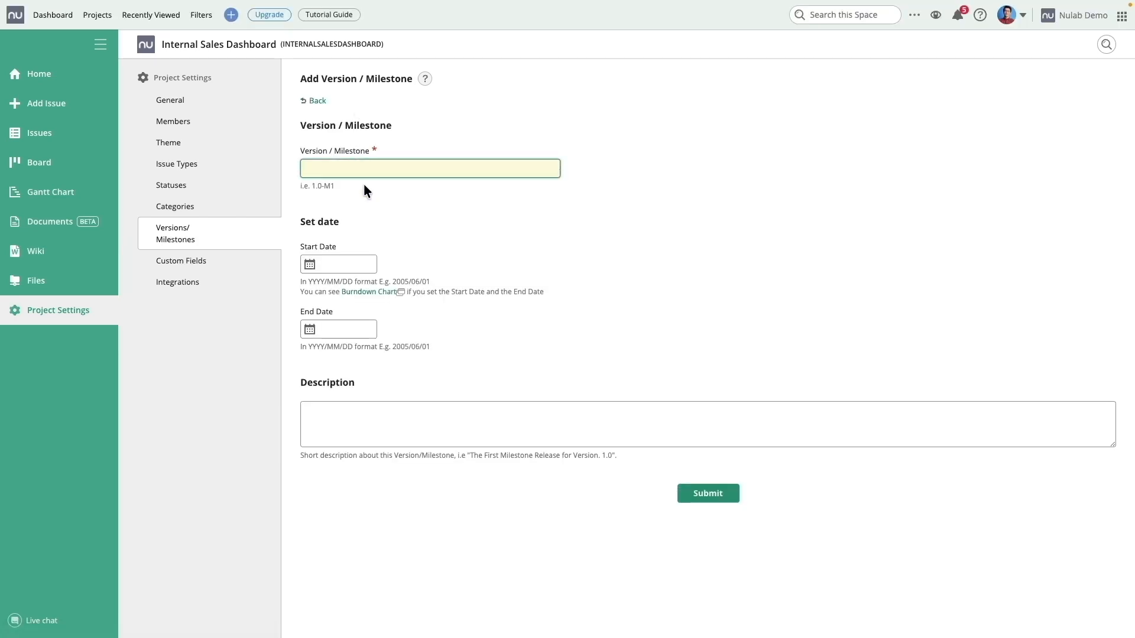
type("Sprint")
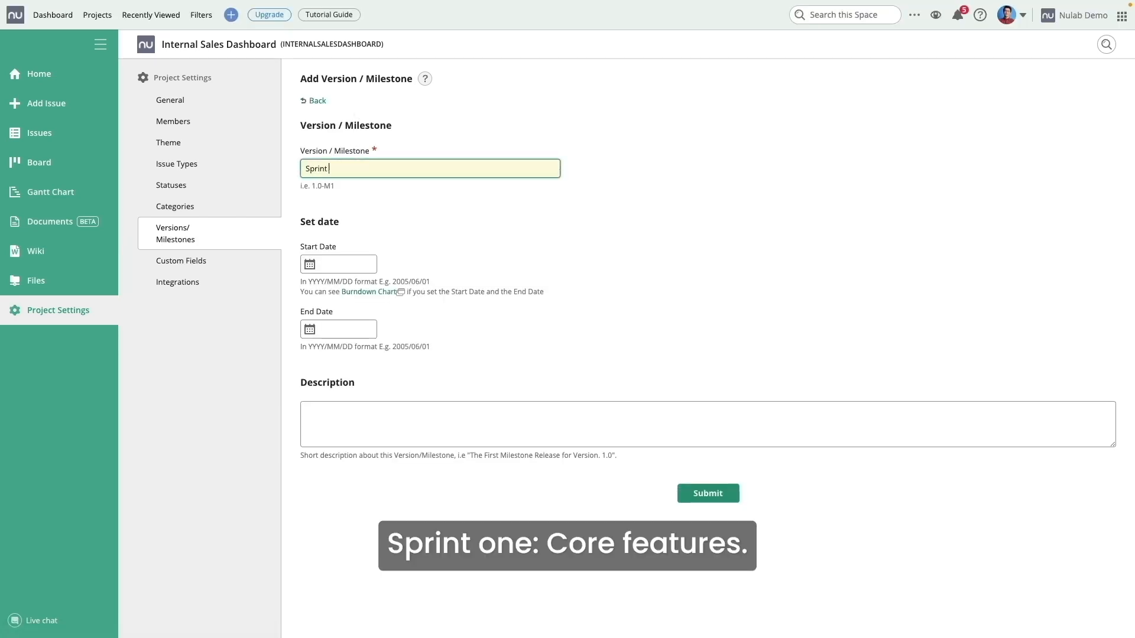
type(" 1: Core")
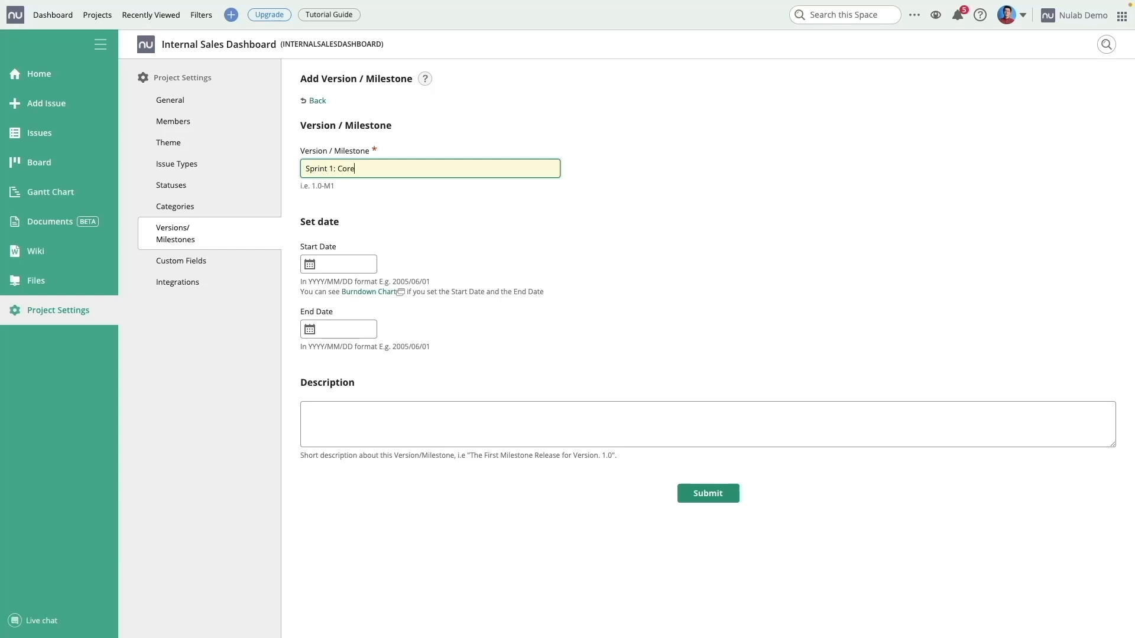
type(" Features")
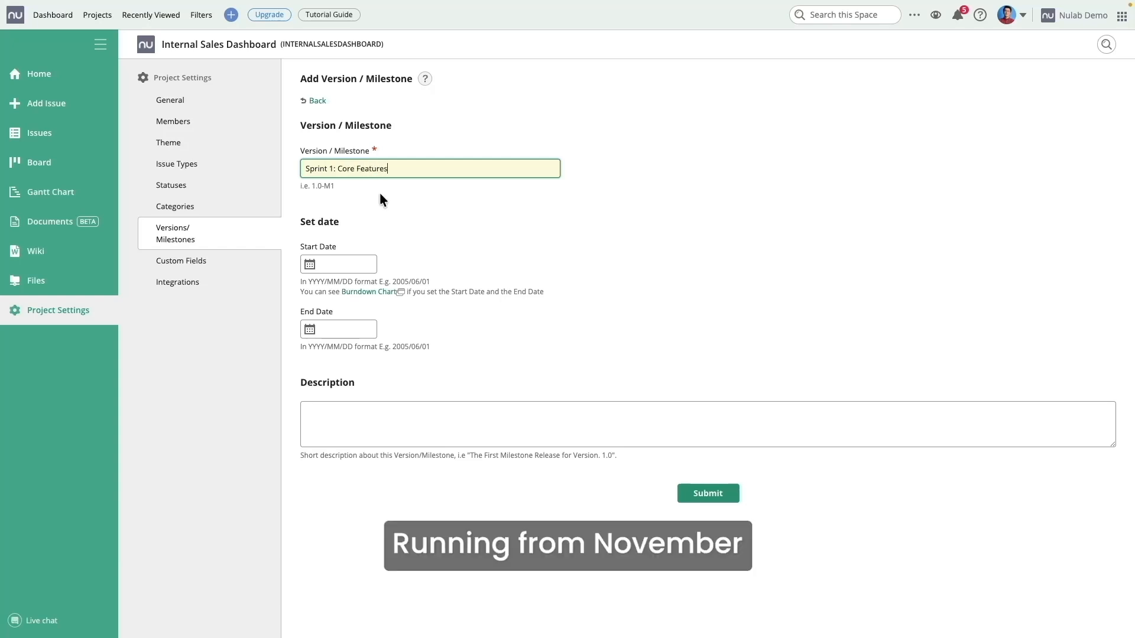
left_click(370, 268)
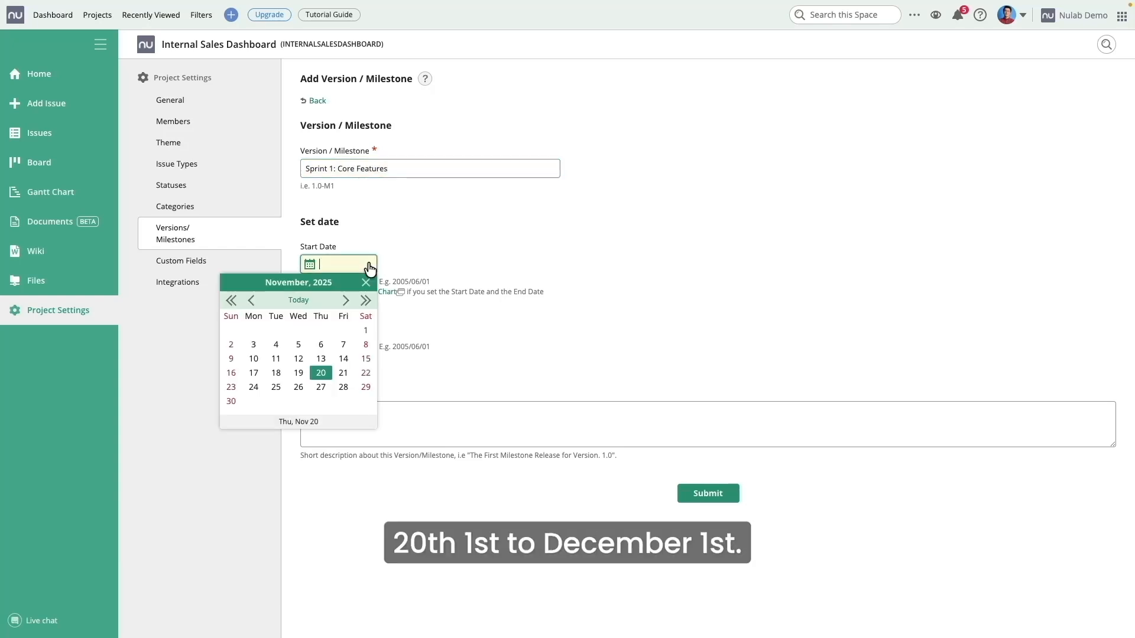
left_click(345, 371)
left_click(346, 330)
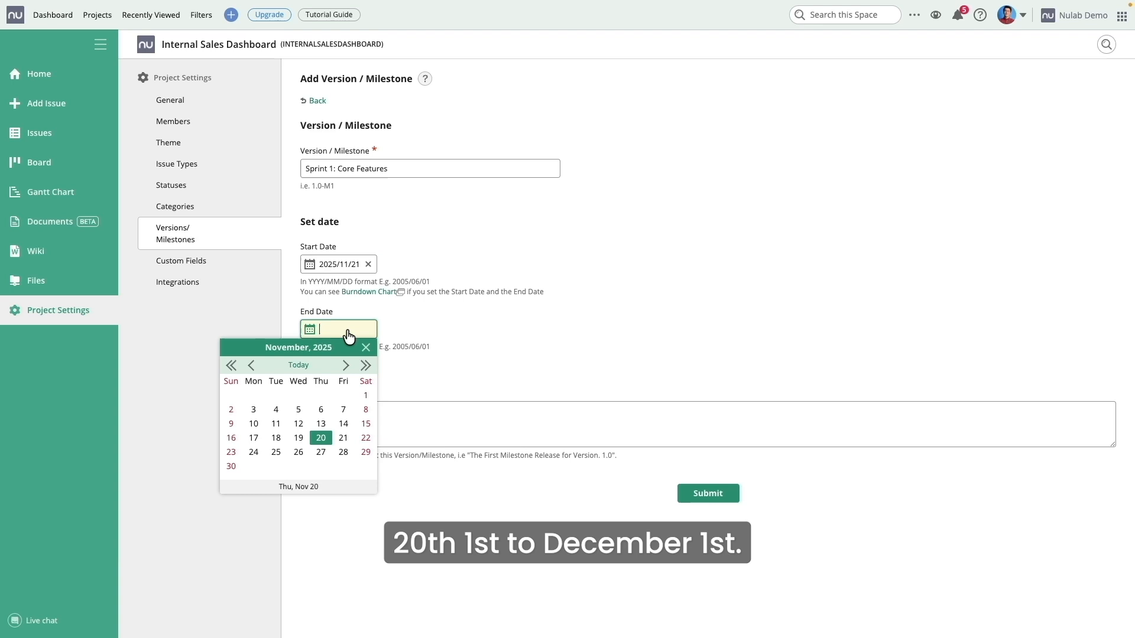
left_click(346, 365)
left_click(253, 395)
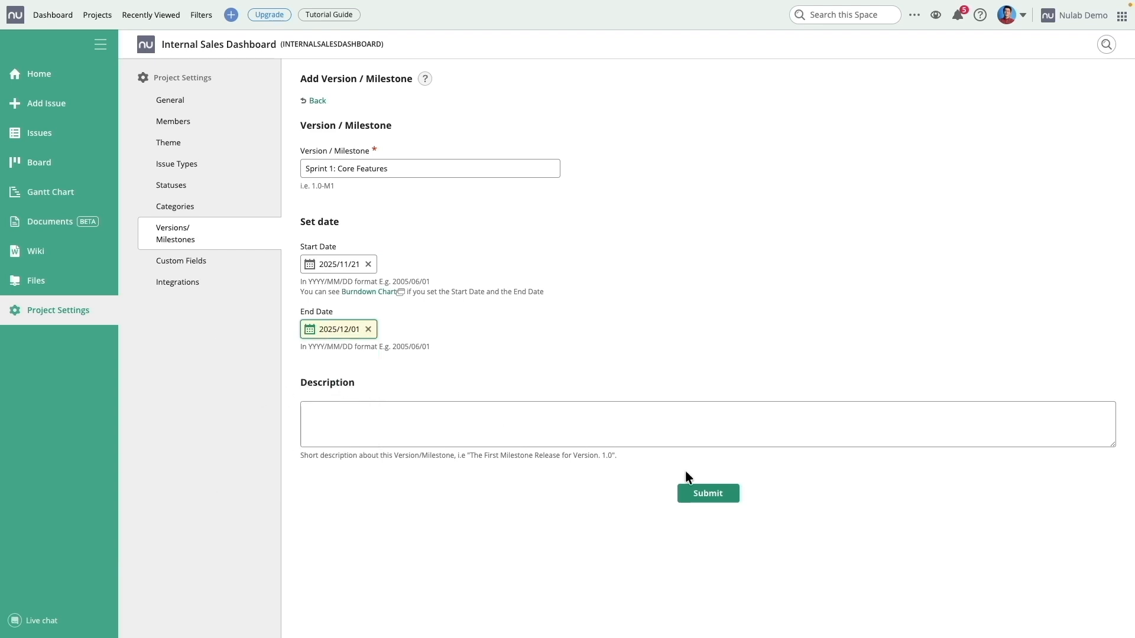
left_click(704, 494)
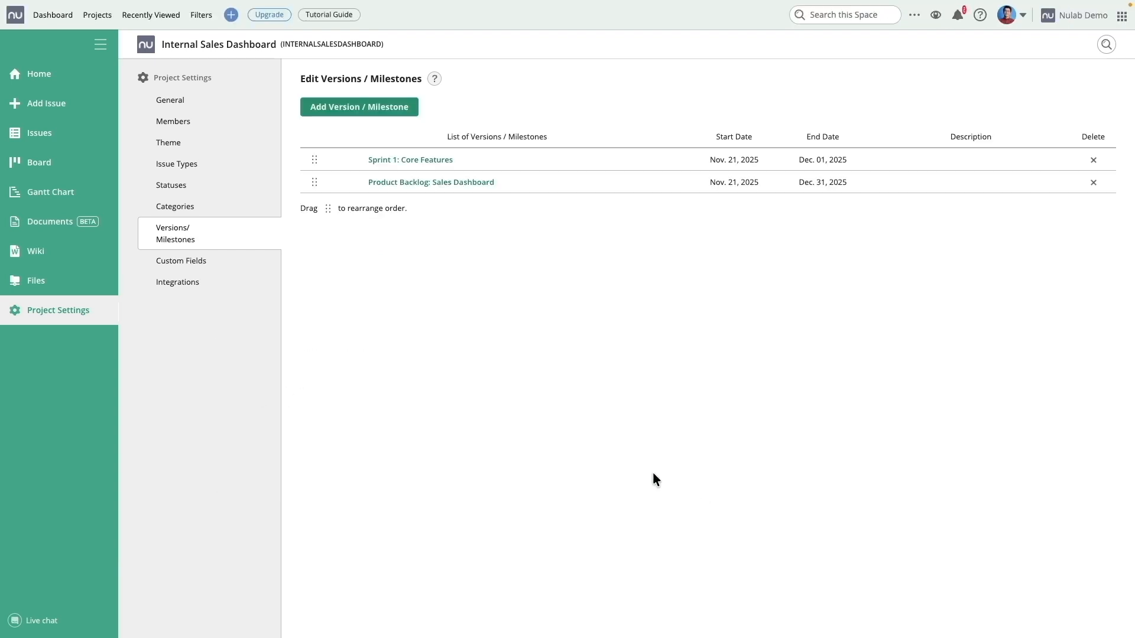
Step: Add milestone 'Sprint 2: Filters & Export' running Dec 4 to Dec 15, 2025
left_click(367, 112)
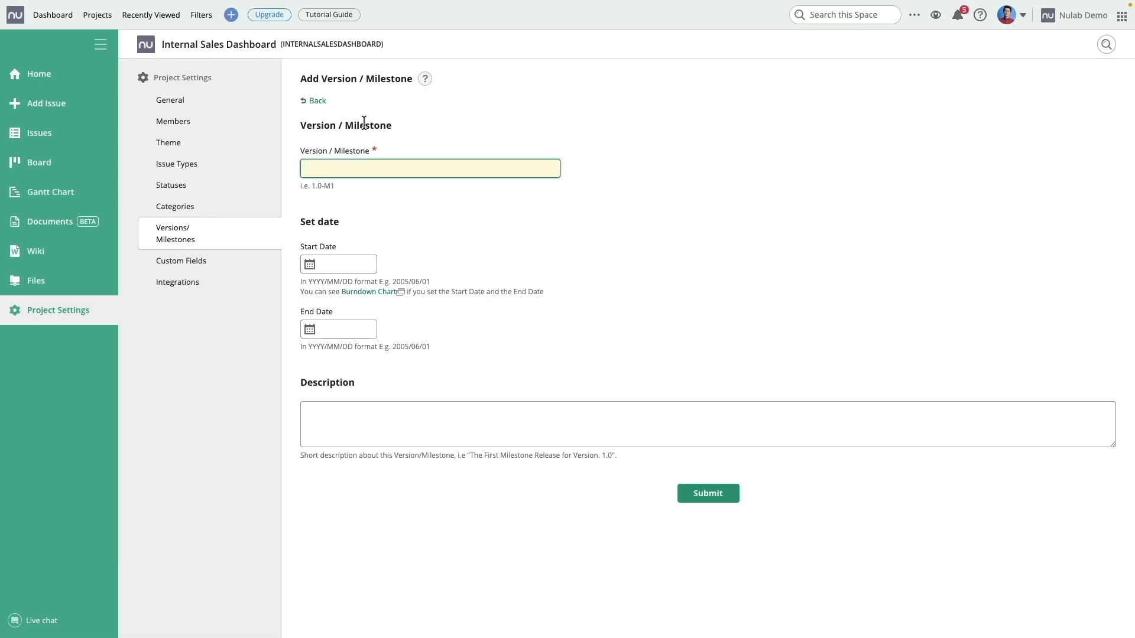
type("Sprint 2")
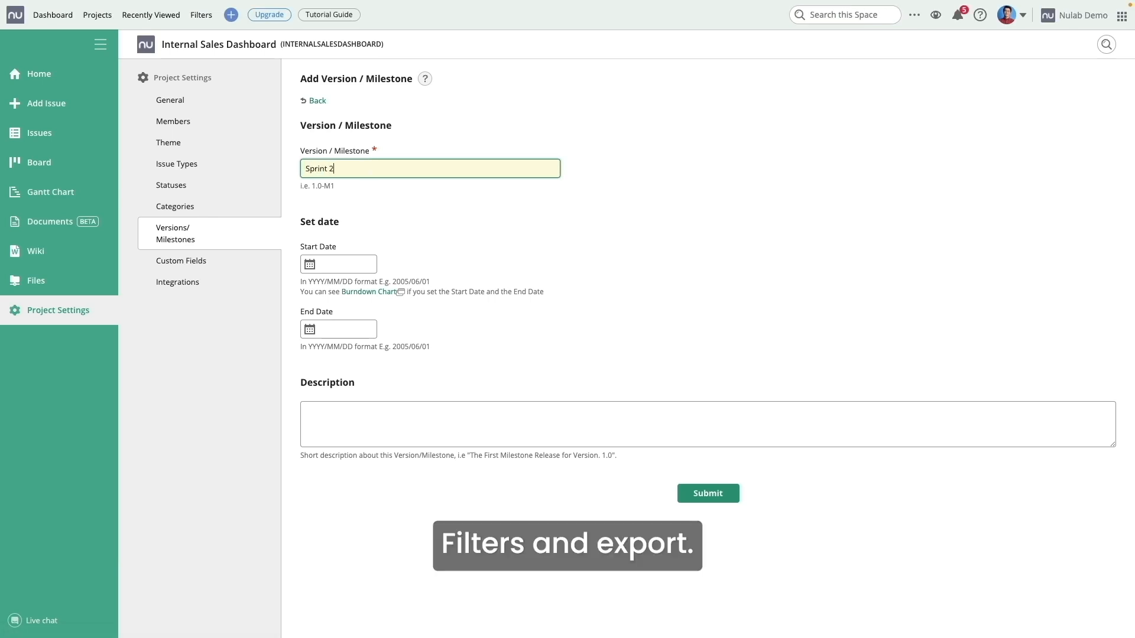
type(": Filters &Export")
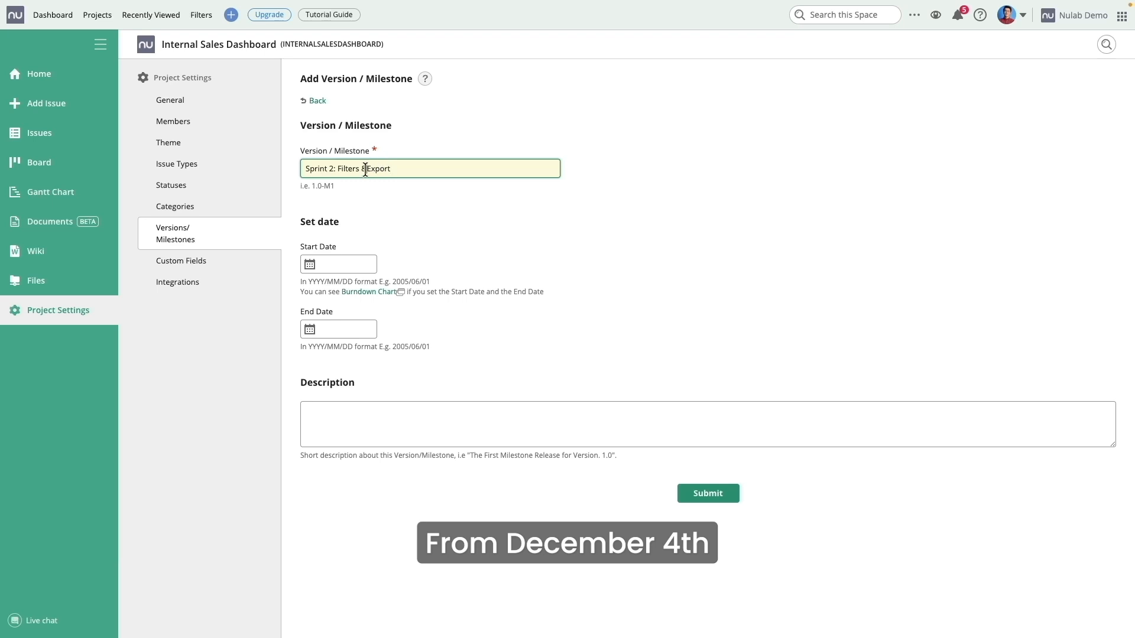
left_click(342, 265)
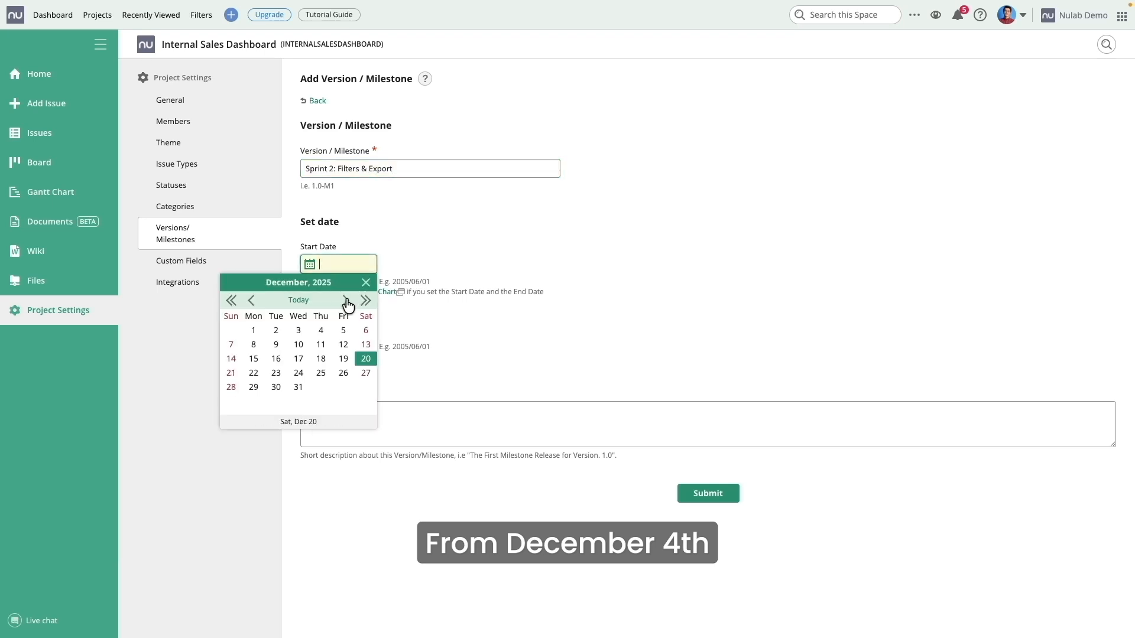
left_click(321, 330)
left_click(355, 330)
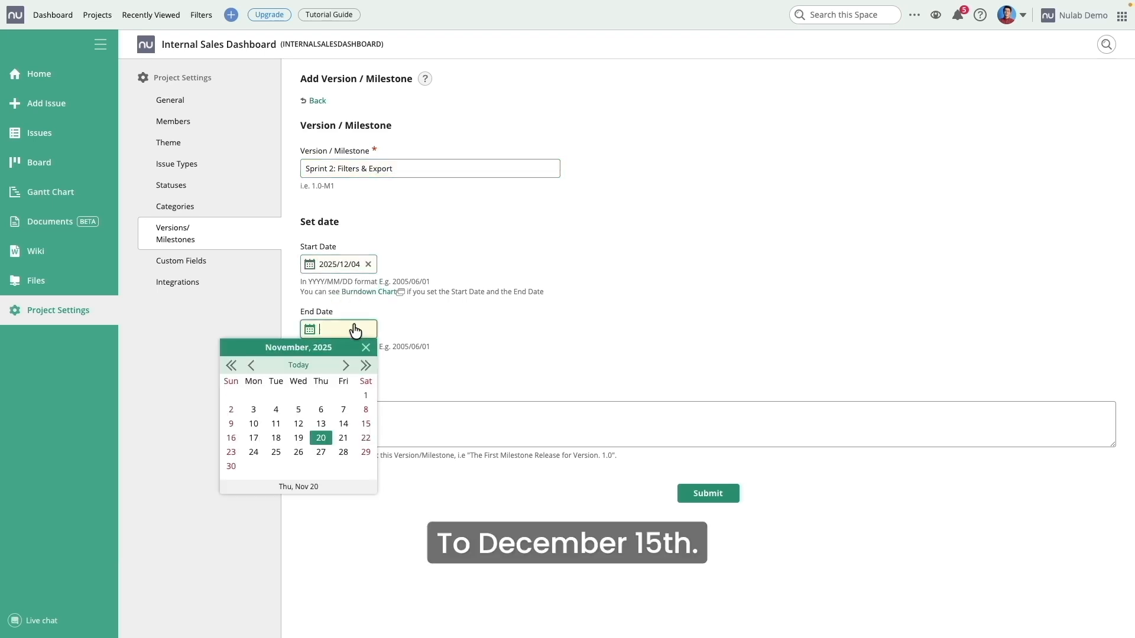
left_click(346, 365)
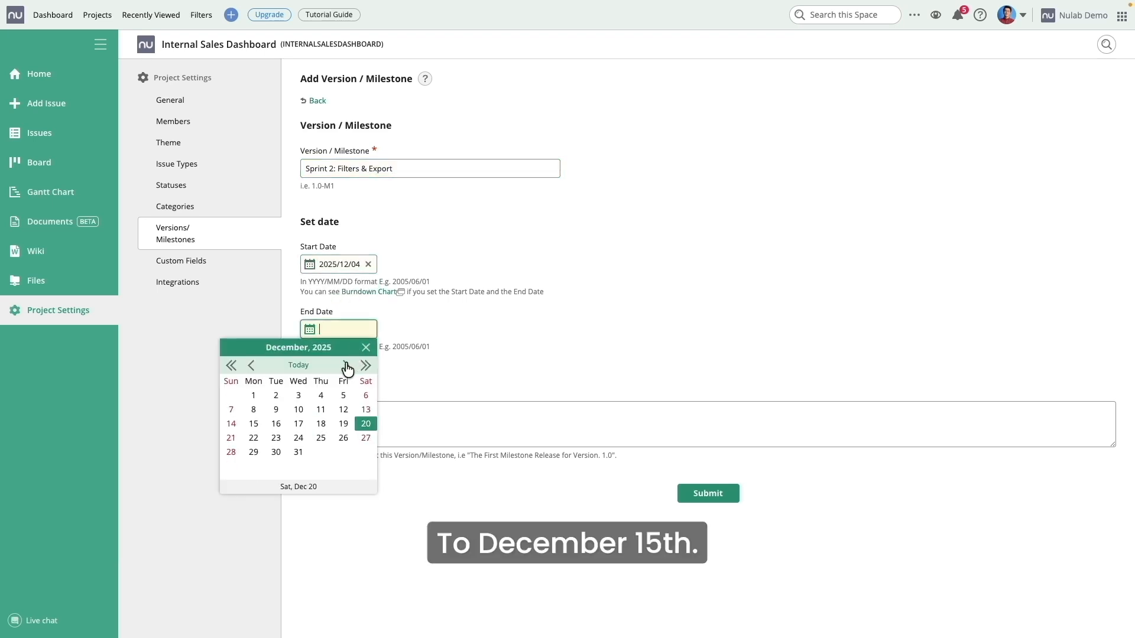
left_click(255, 424)
left_click(703, 493)
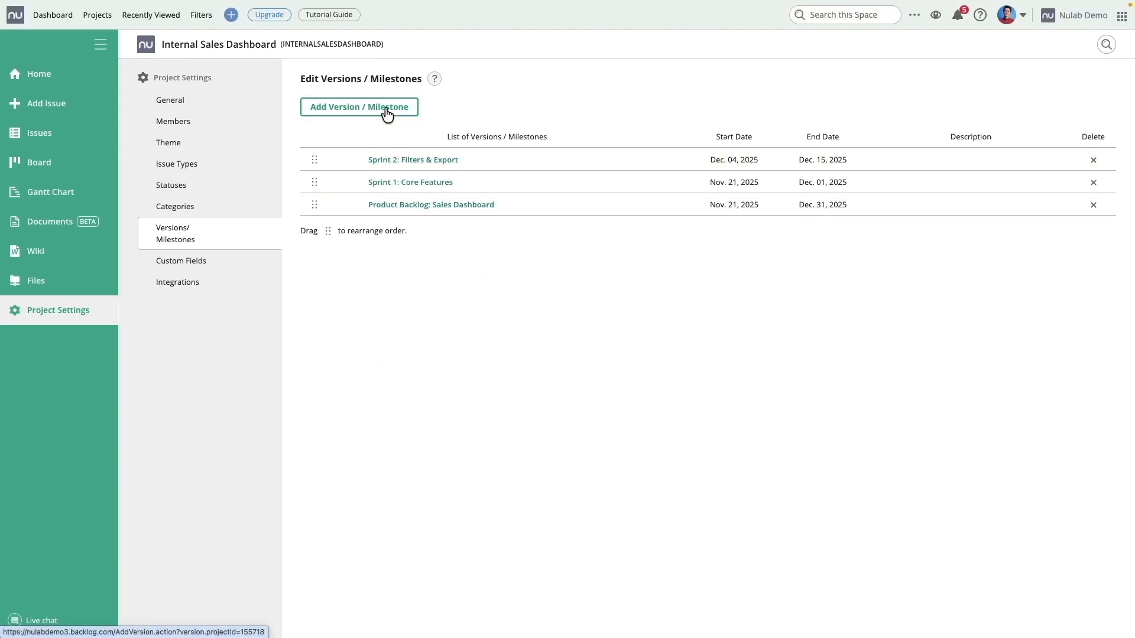
Step: Create milestone 'Sprint 3: Security & QA' with dates Dec 18 to Dec 28, 2025
left_click(385, 106)
type("Sprint")
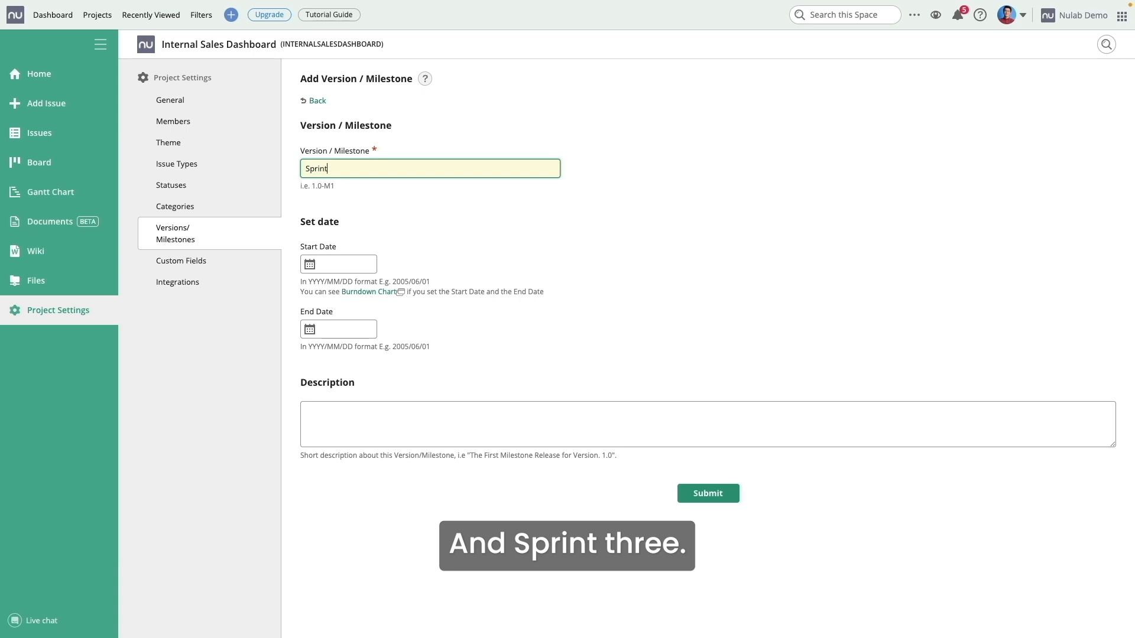
type(" 3: Security ")
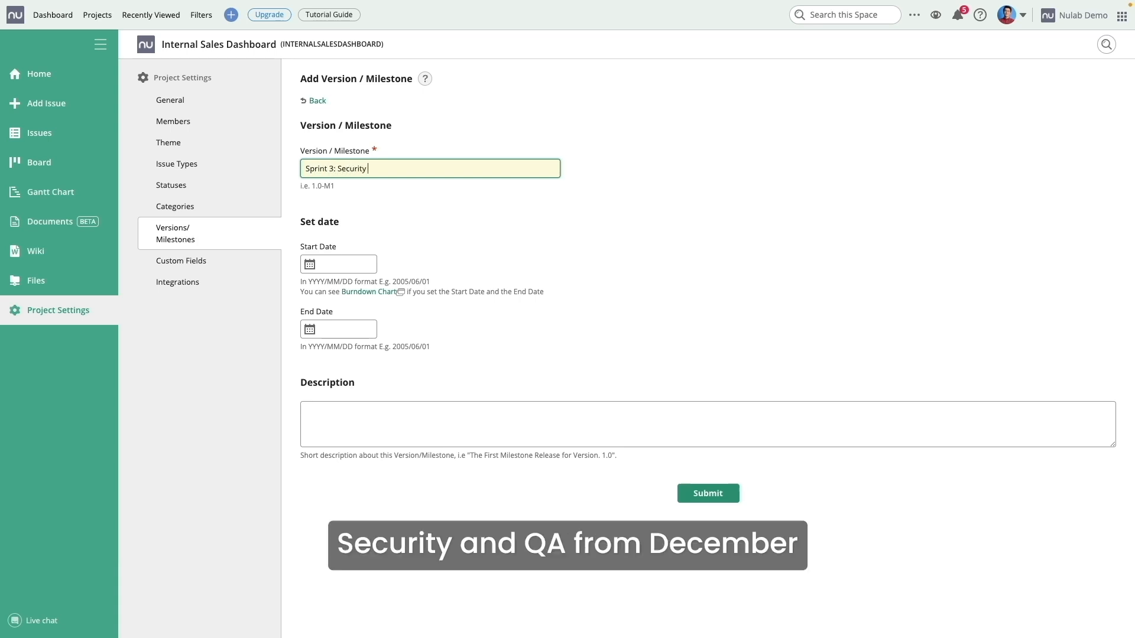
type("& QA")
left_click(352, 264)
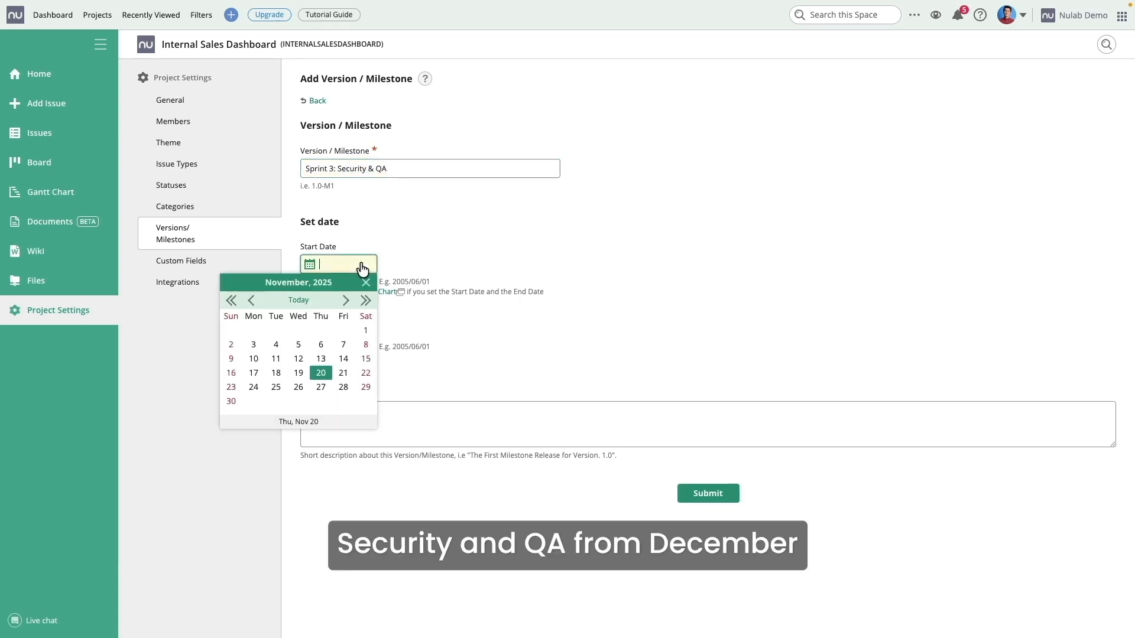
left_click(345, 302)
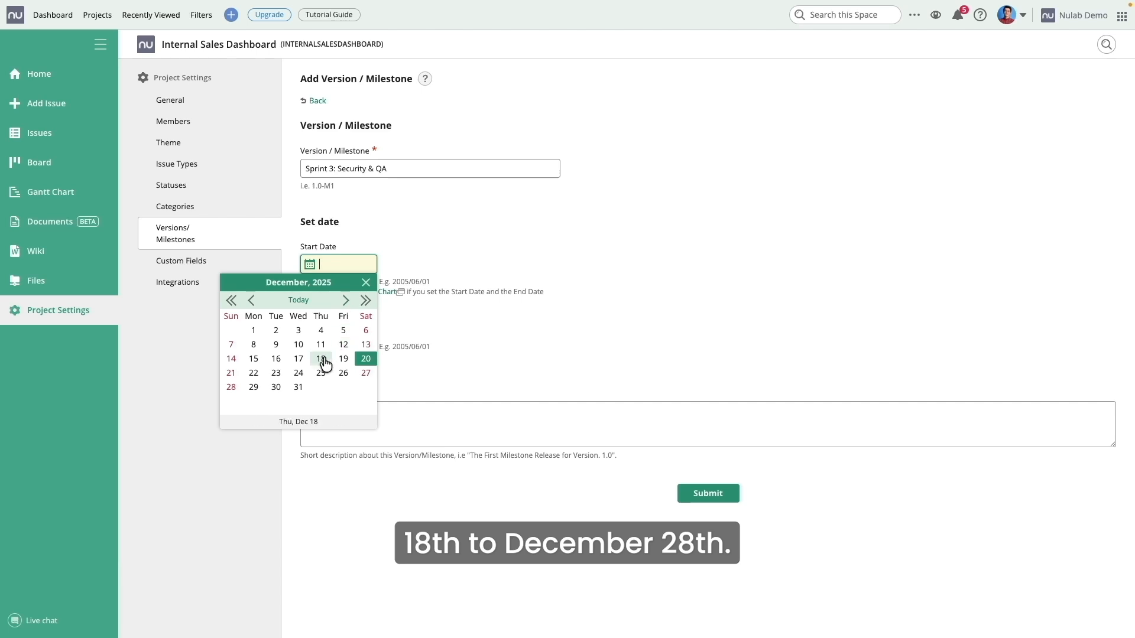
left_click(321, 359)
left_click(355, 329)
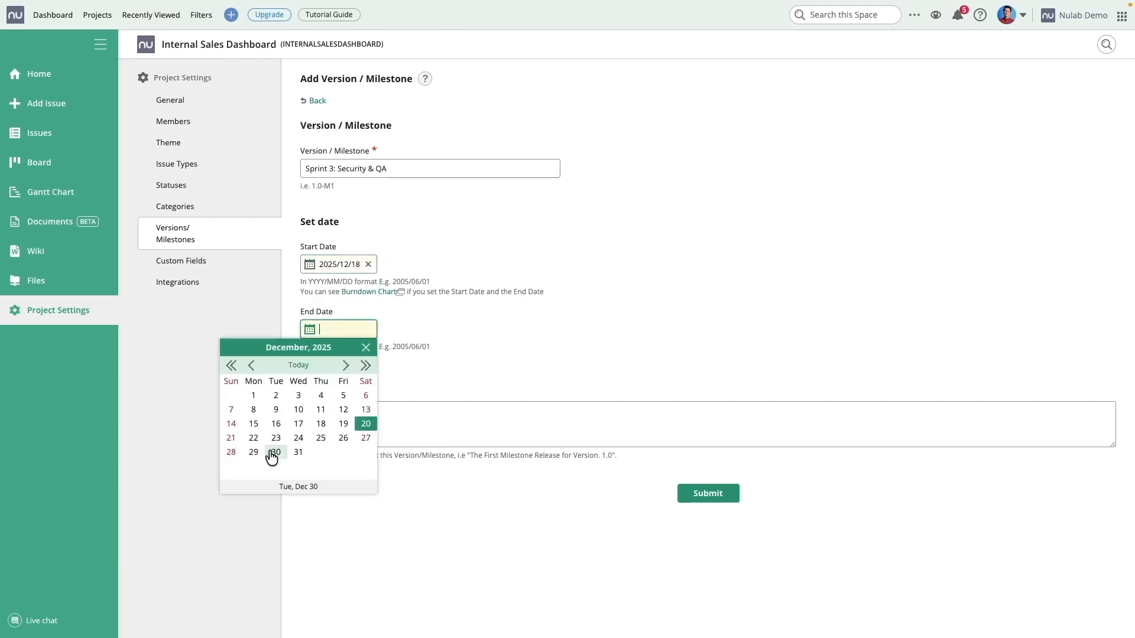
left_click(231, 452)
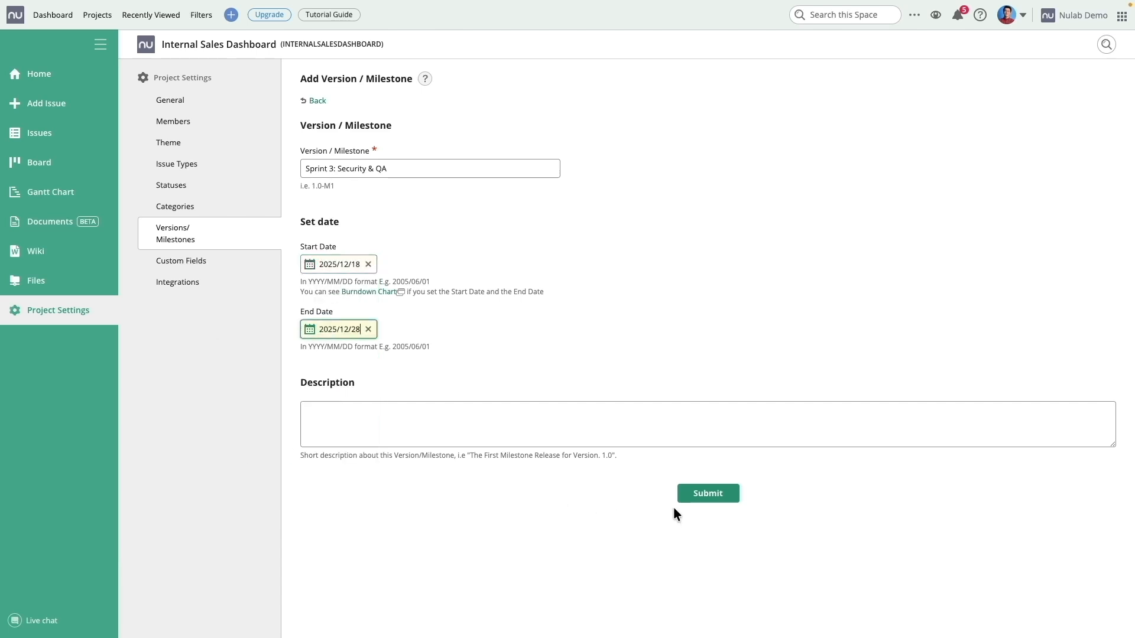
left_click(702, 499)
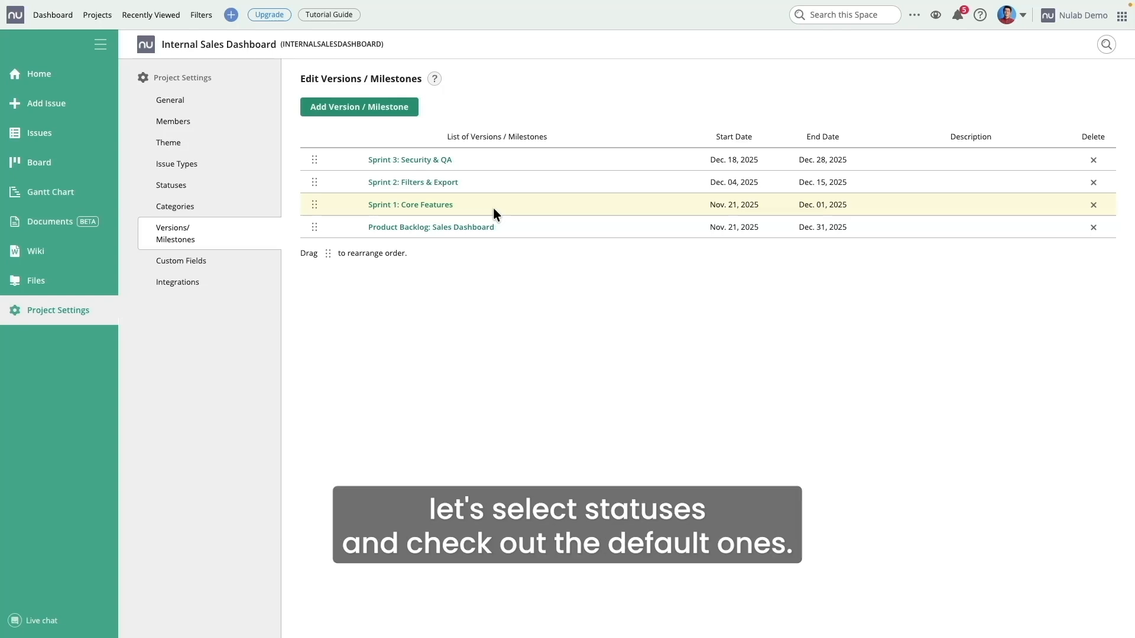
Step: Create a black 'Ready for QA' status and move it between In Progress and Resolved
left_click(213, 189)
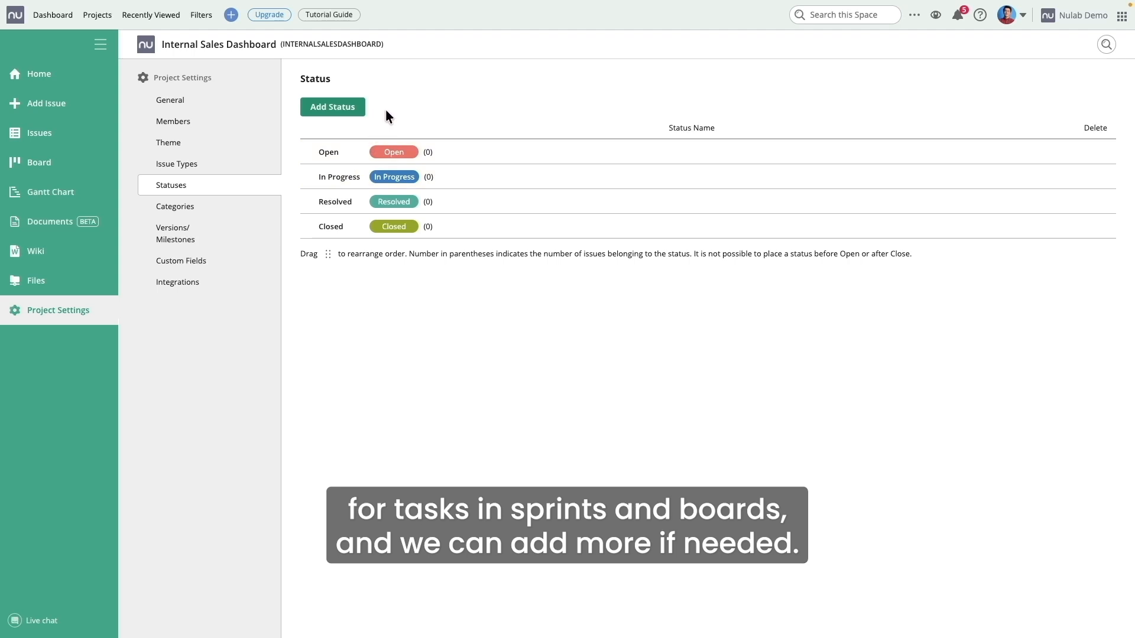
left_click(339, 110)
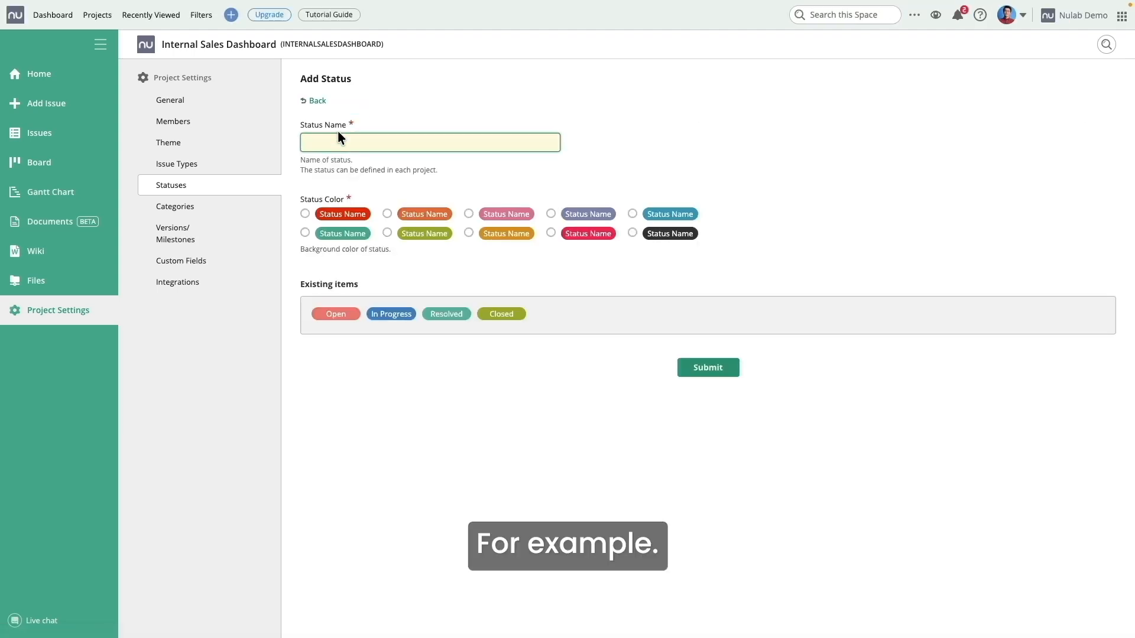
type("Ready for QA")
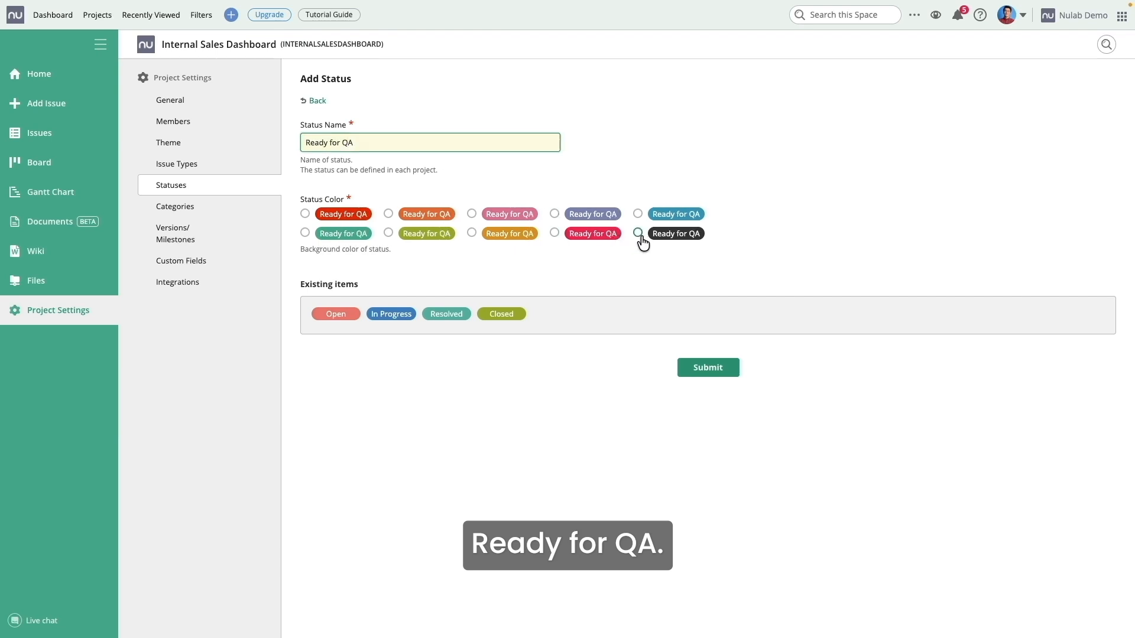
left_click(639, 234)
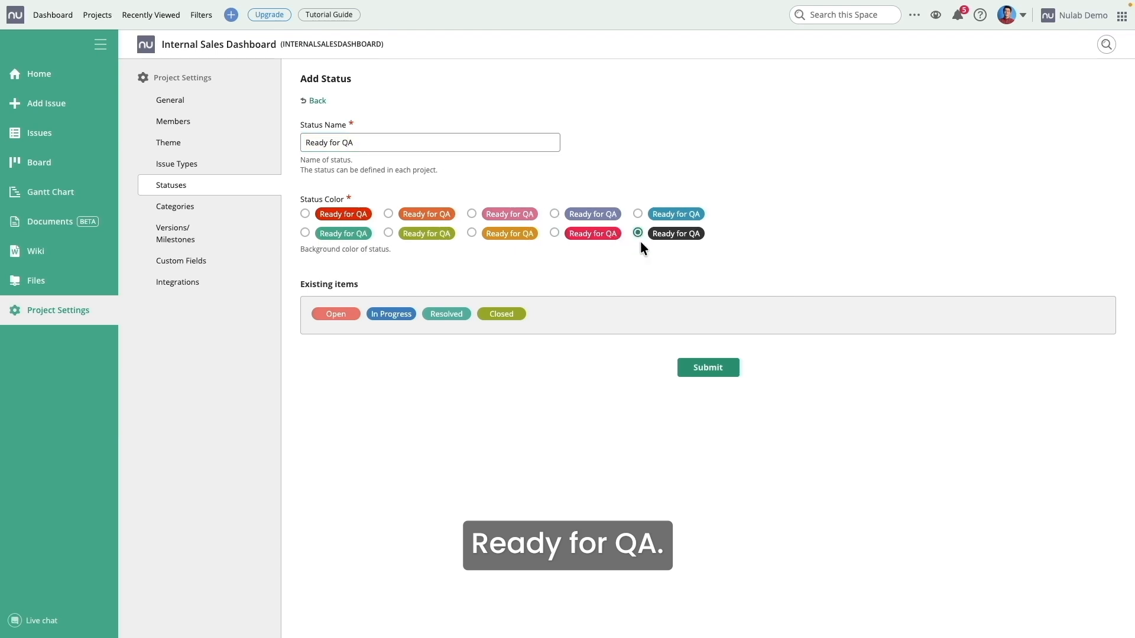
left_click(708, 369)
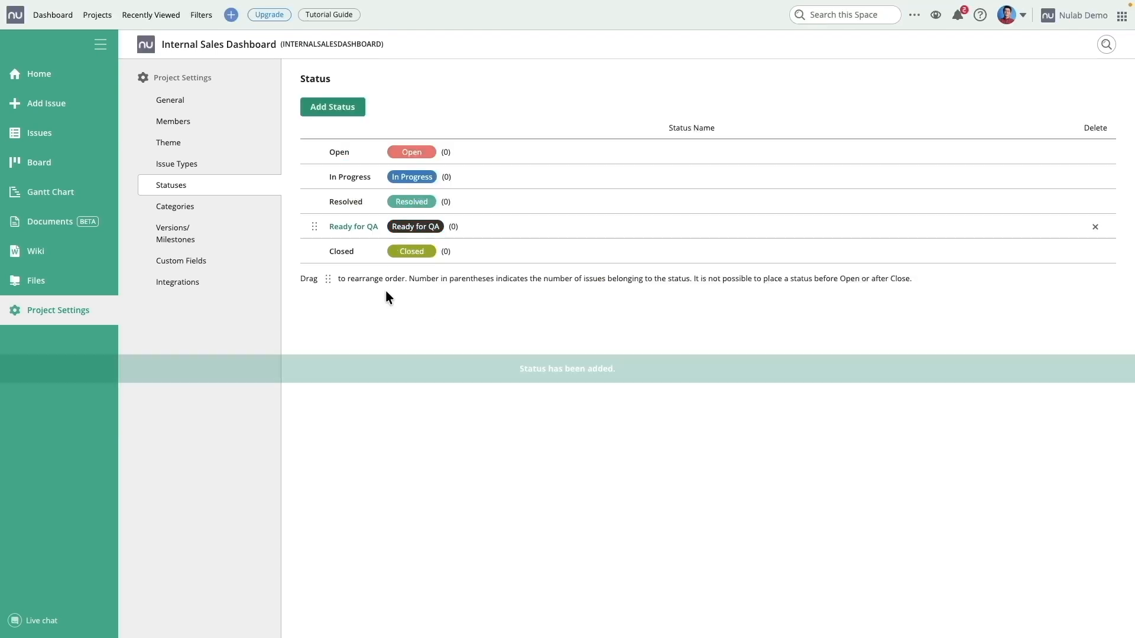
left_click_drag(315, 227, 319, 195)
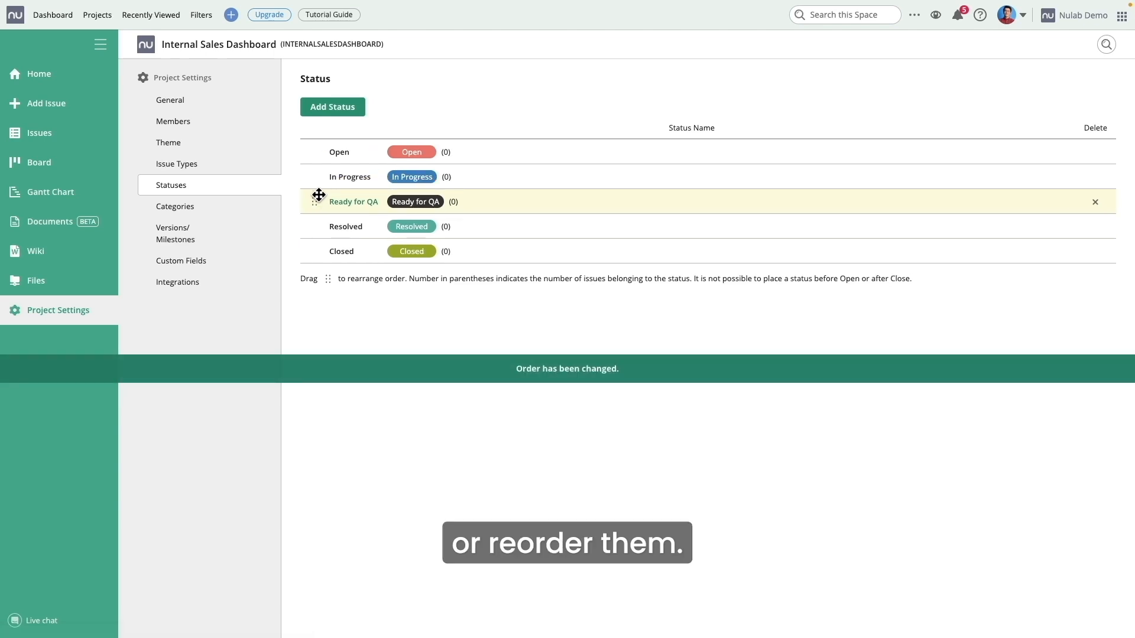
Step: Add a black 'User story' issue type templated with Definition of done, Acceptance criteria, Cross-team dependencies
left_click(186, 169)
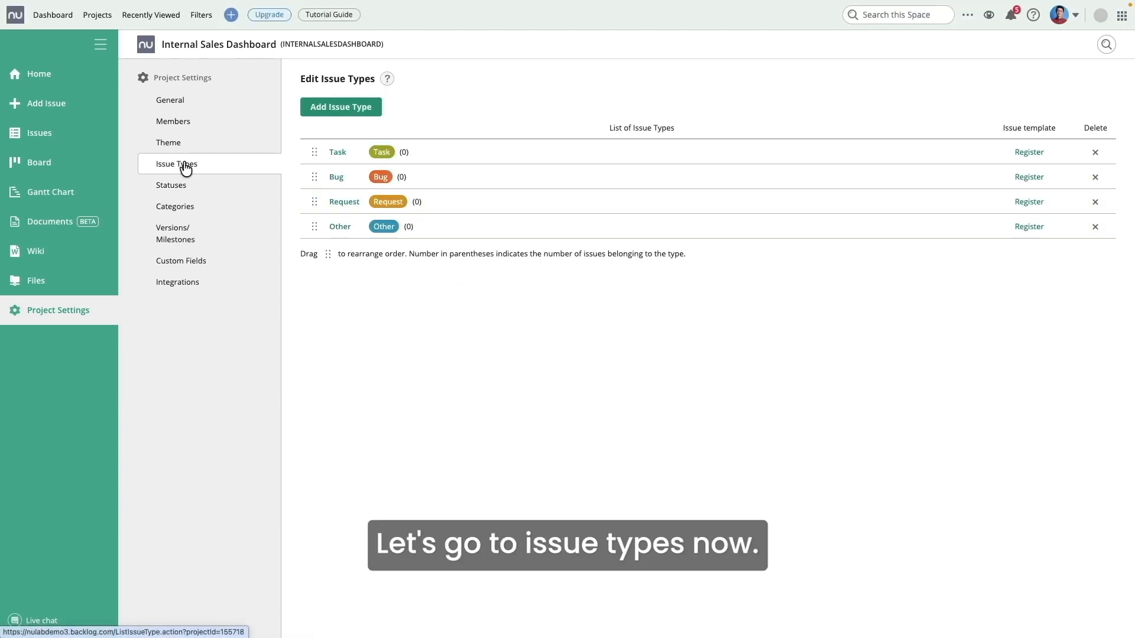
left_click(341, 107)
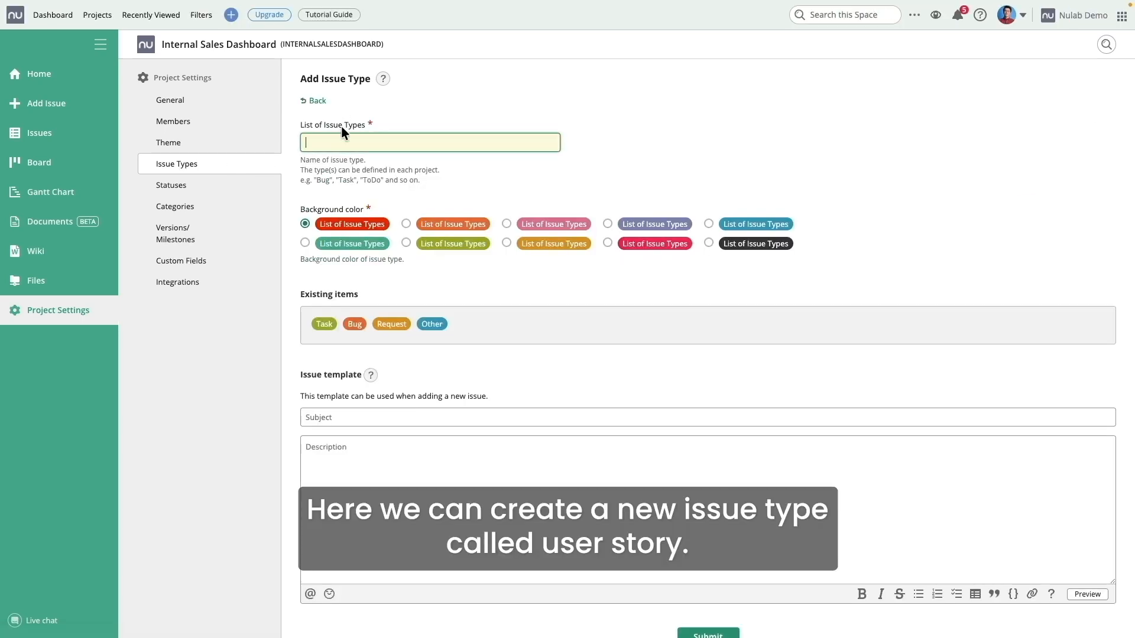
type("Us")
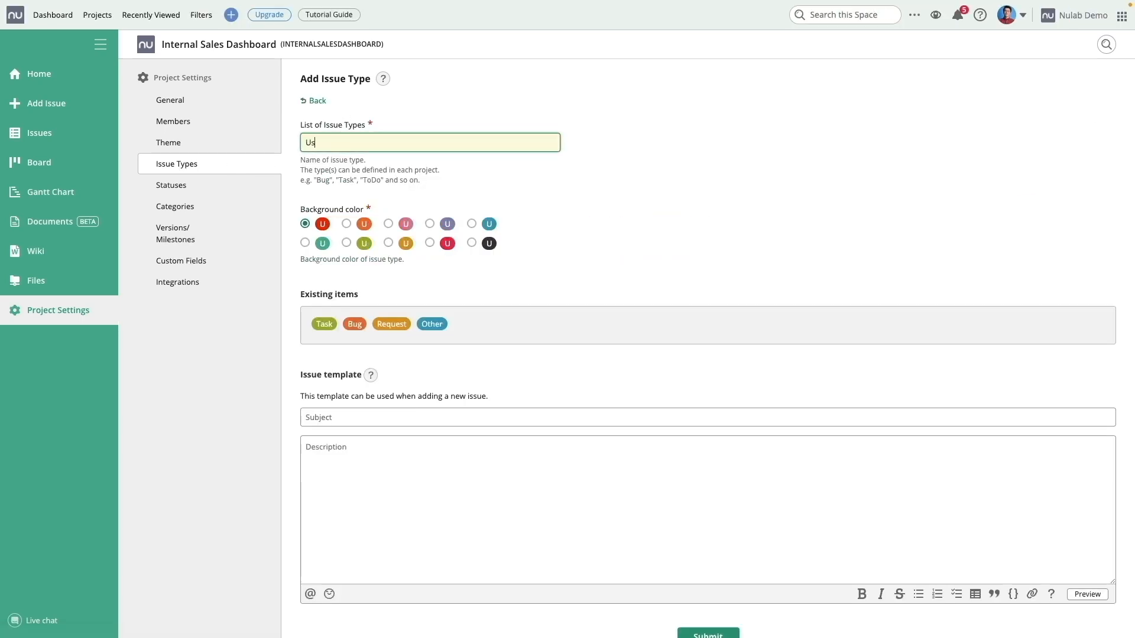
type("er story")
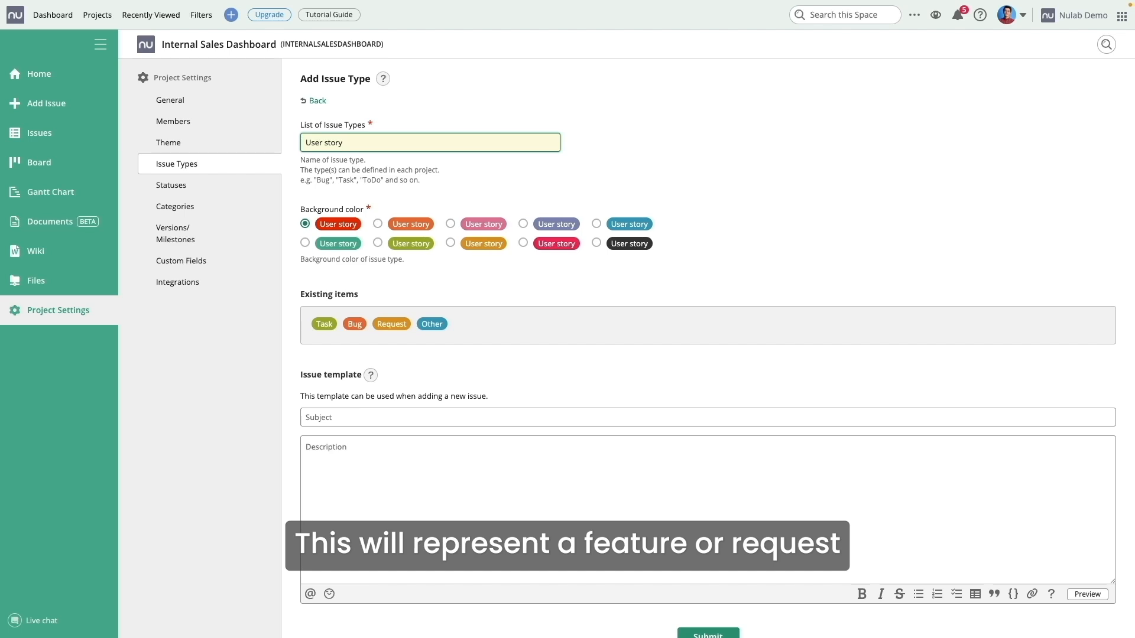
left_click(596, 243)
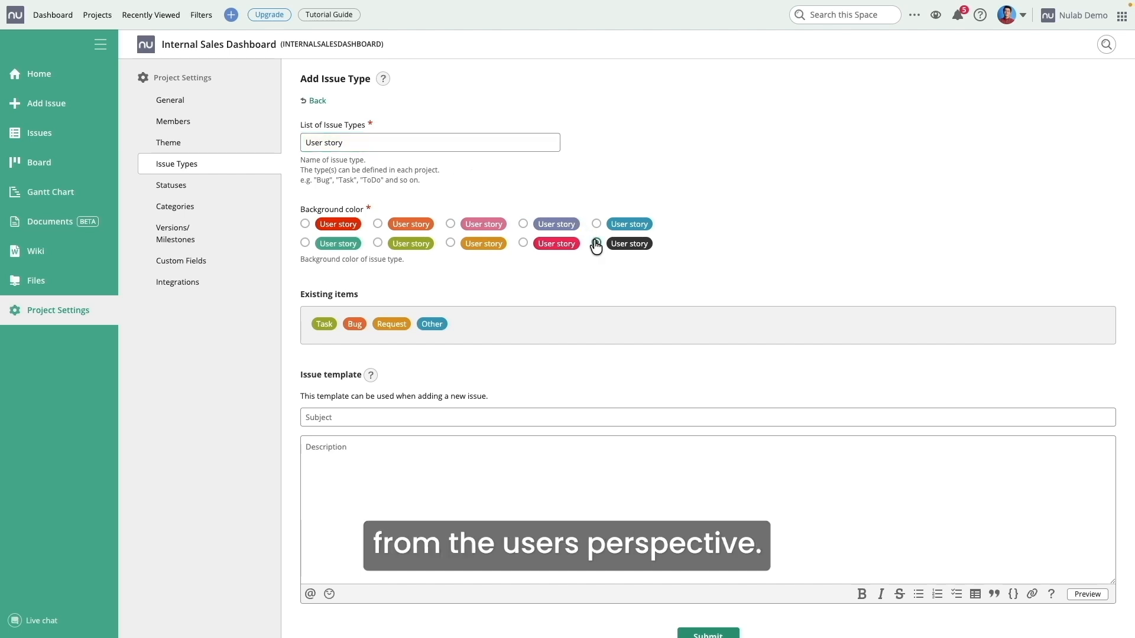
left_click(350, 450)
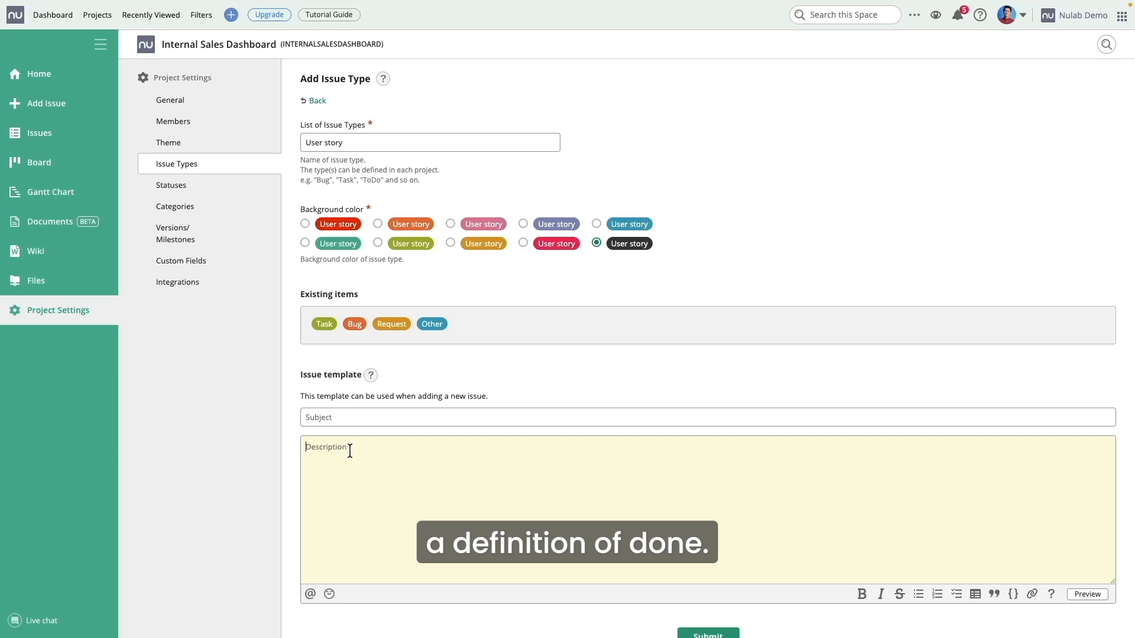
type("Definition of done  ")
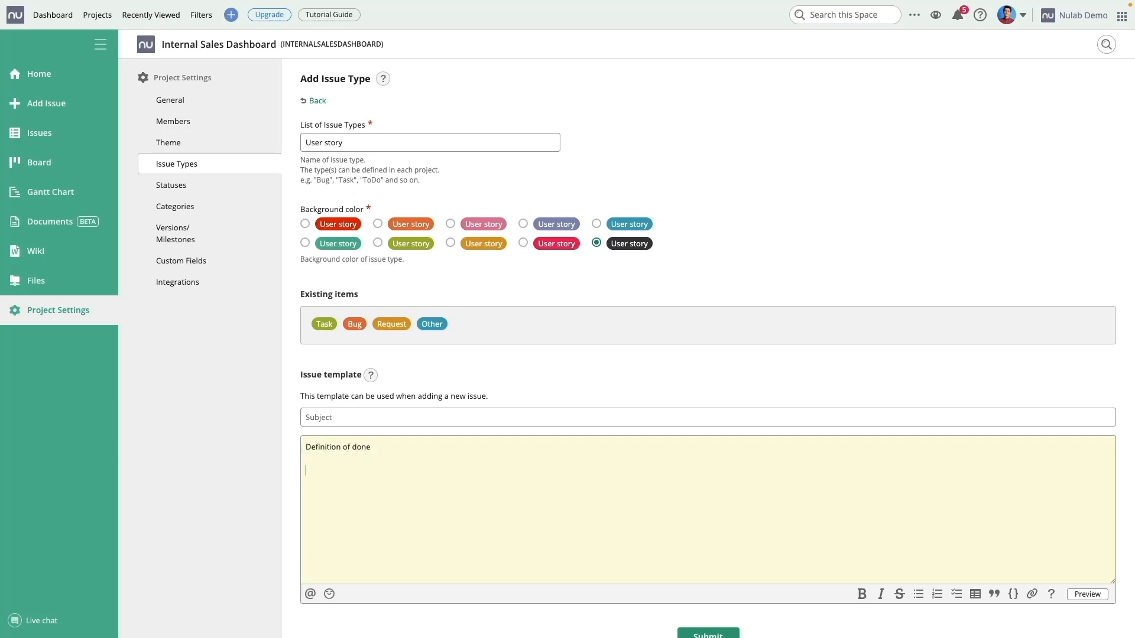
type("Acceptan")
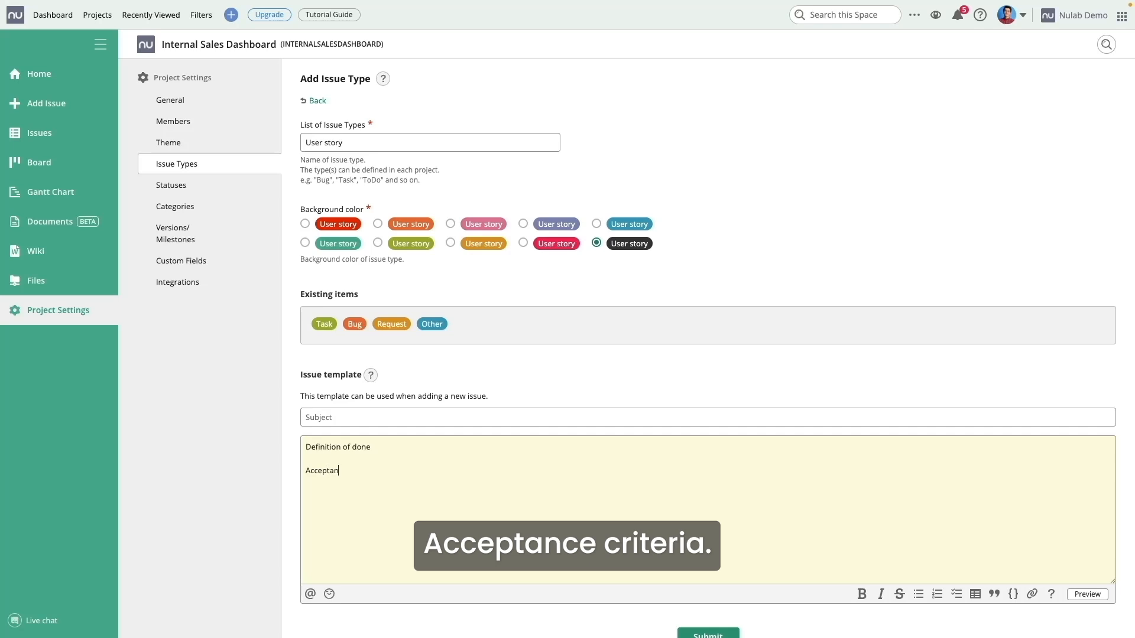
type("ce criter")
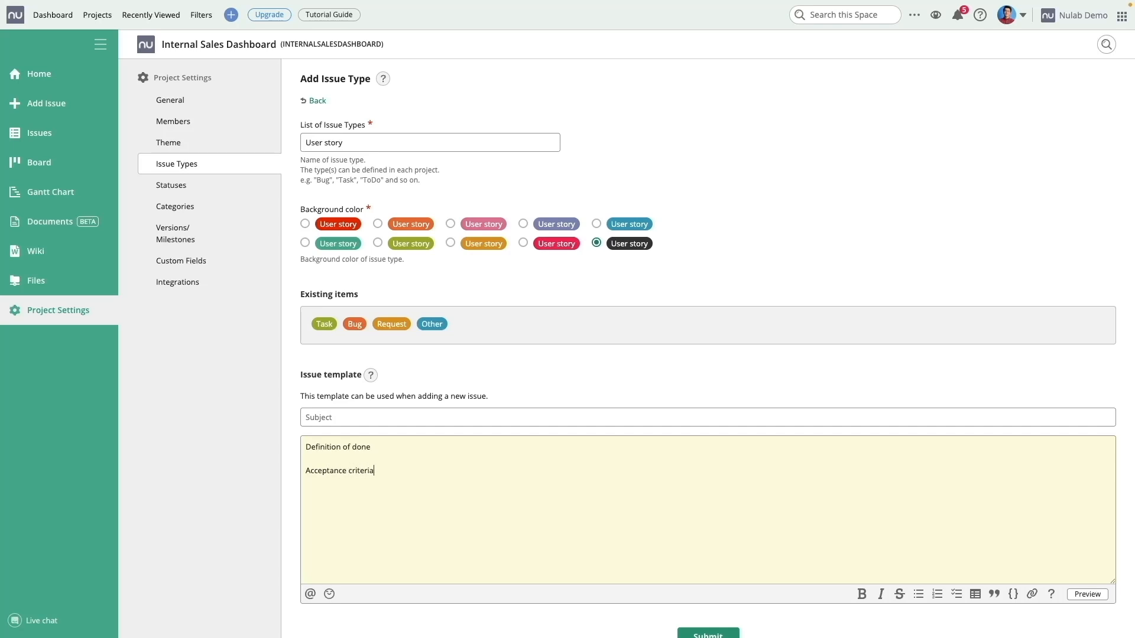
type("ia")
key("Return")
type("Cro")
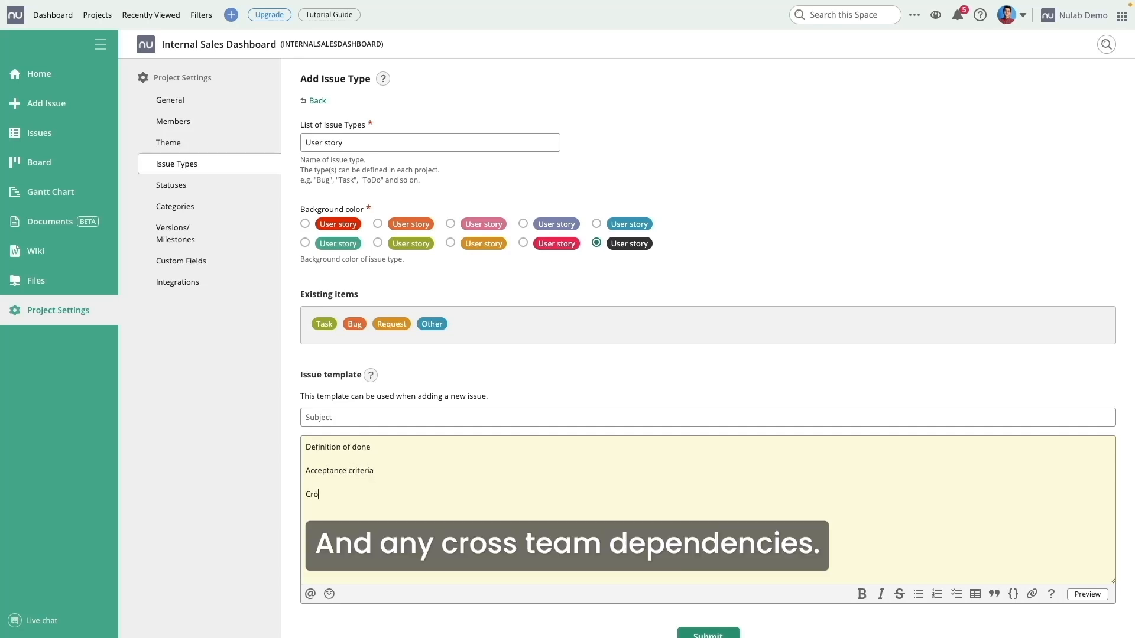
type("ss-team de")
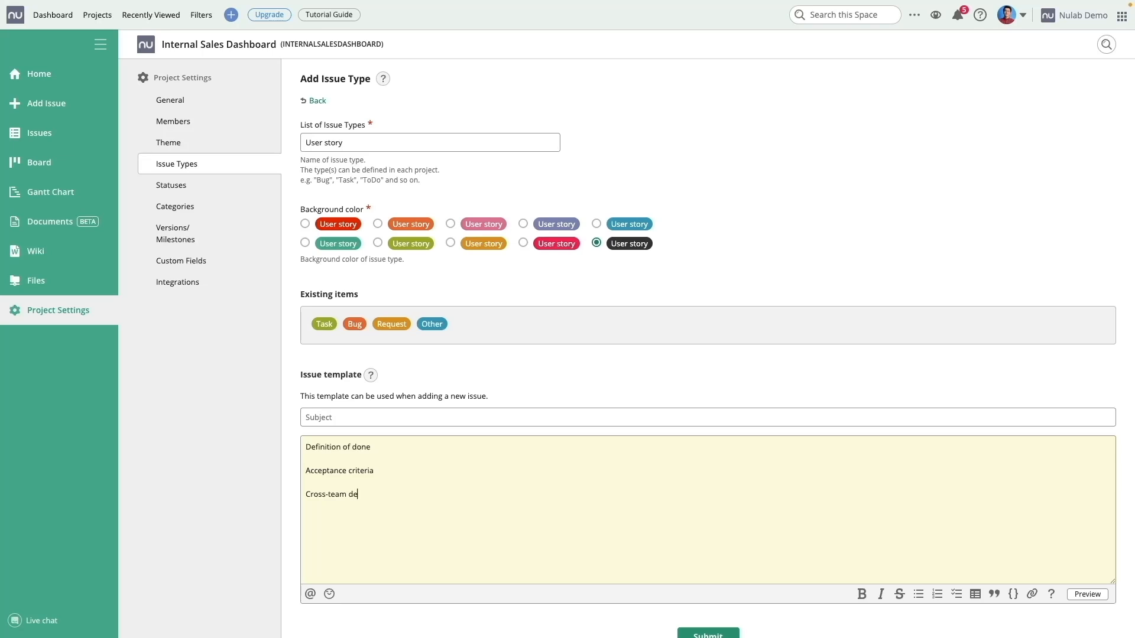
type("pendencies")
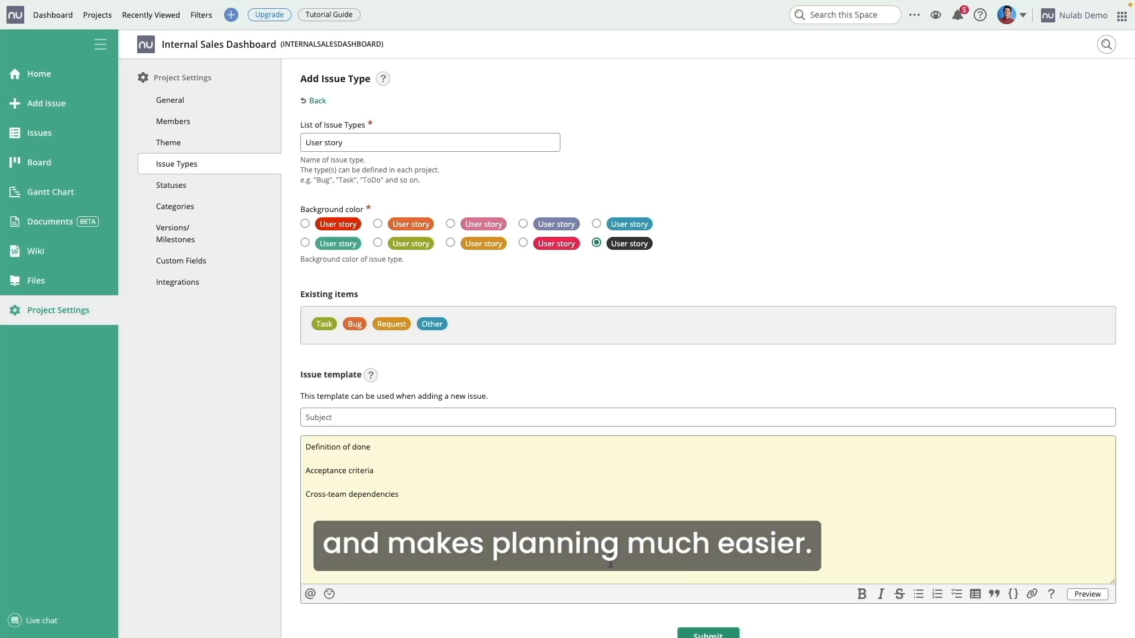
left_click(703, 634)
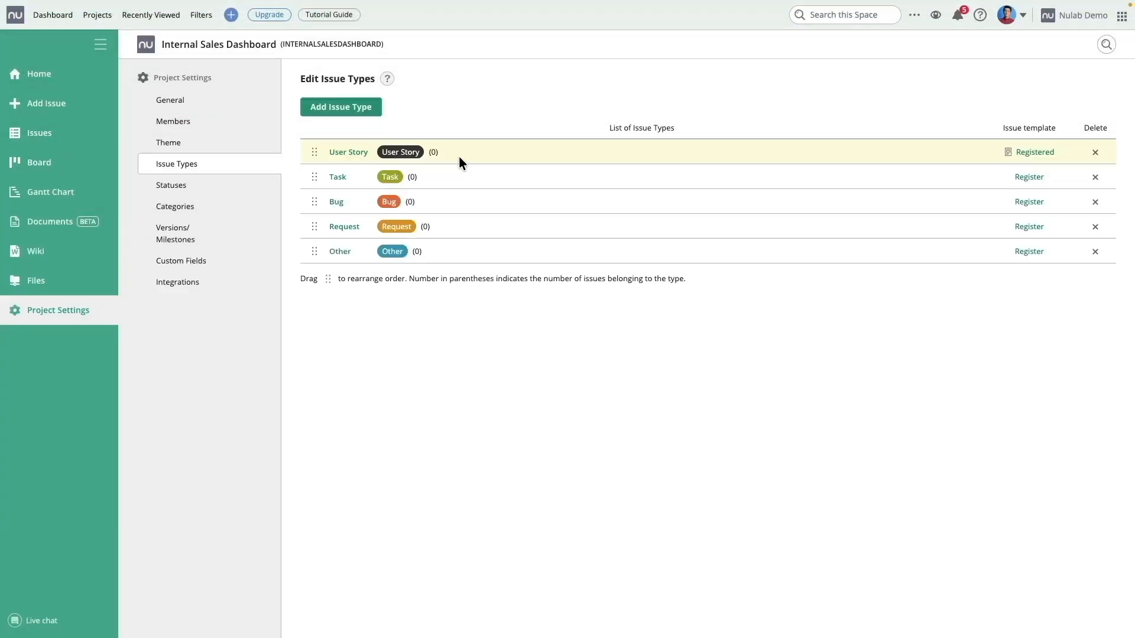
Step: Start a new User Story issue with the subject 'Daily Sales Numbers'
left_click(61, 107)
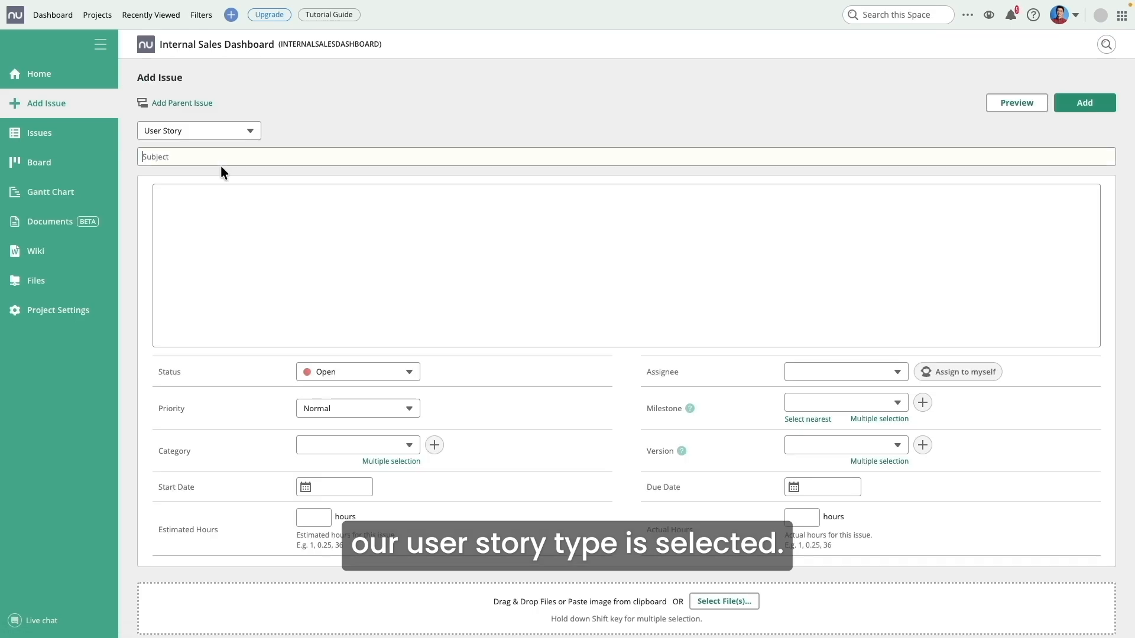
left_click(235, 133)
left_click(214, 174)
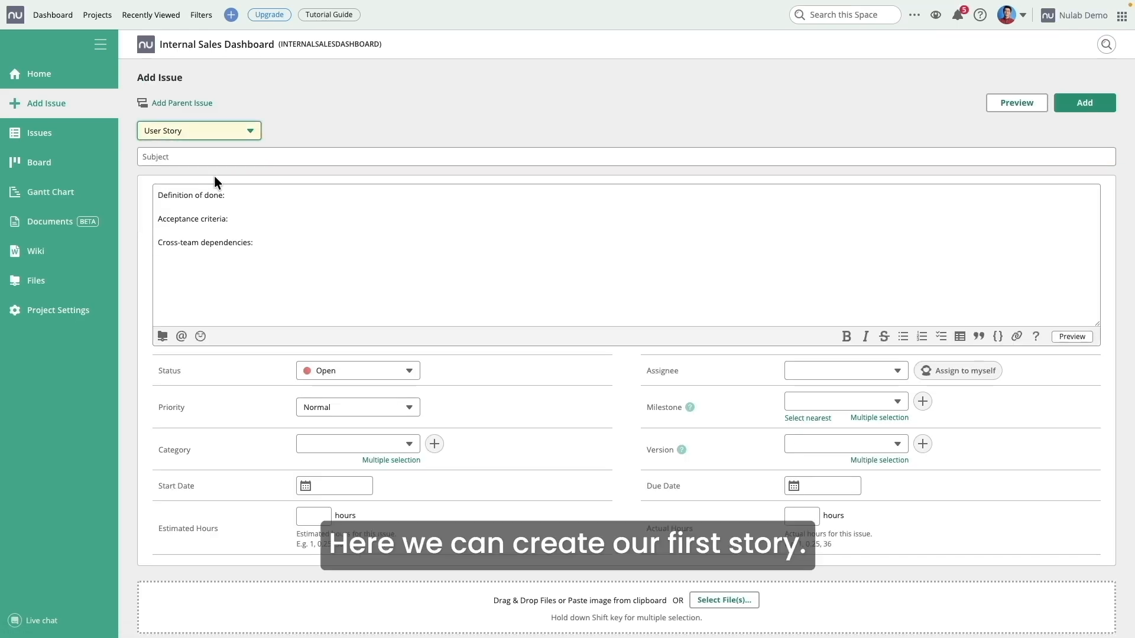
left_click(175, 158)
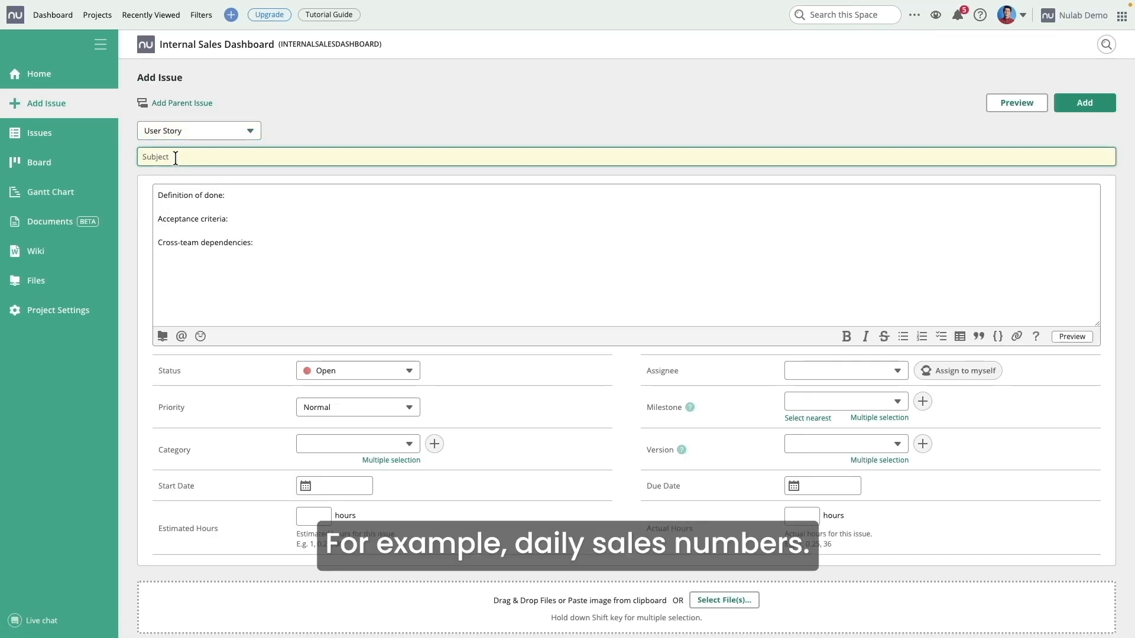
type("Daily Sales Numbers")
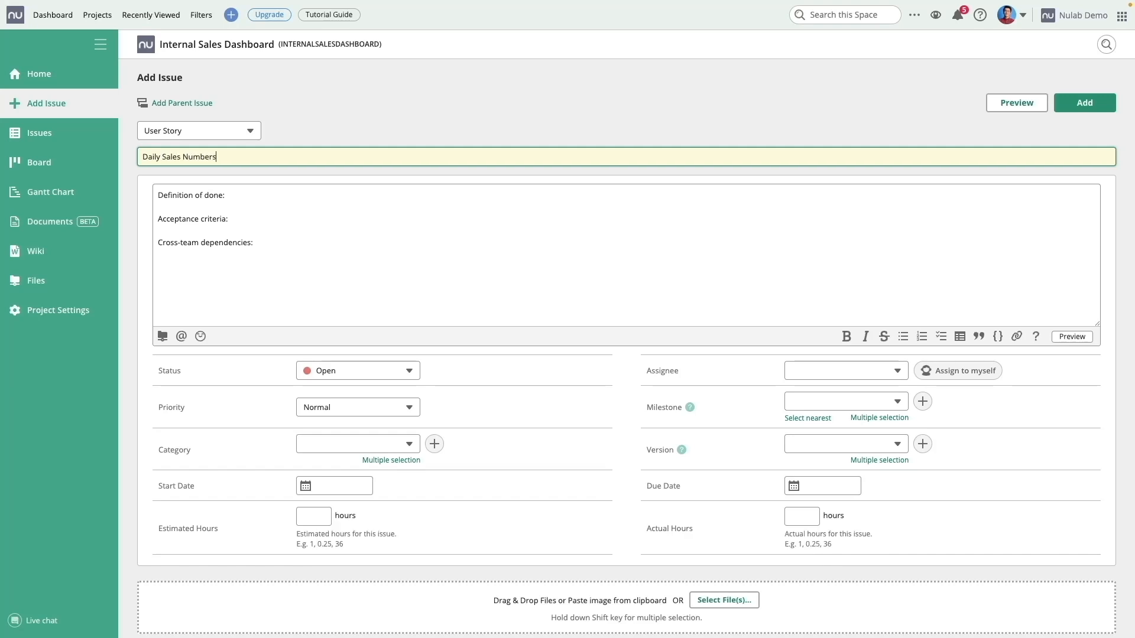
Step: Write the sales-manager story, daily-update done criterion, database-match acceptance criterion and database connection dependency
left_click(158, 192)
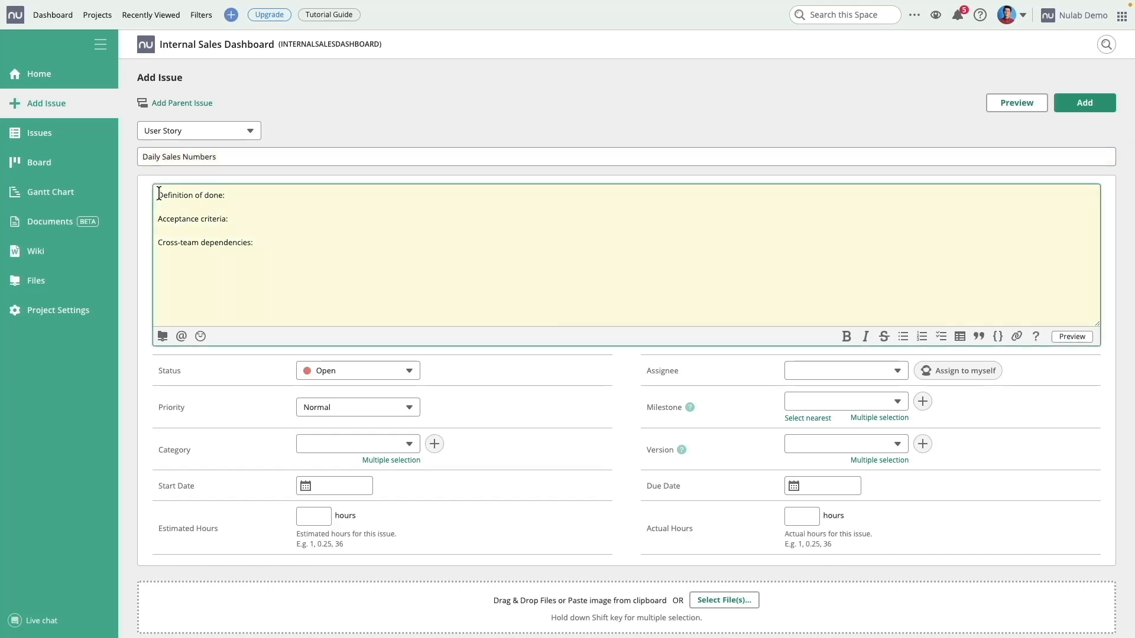
key("Return")
type("A")
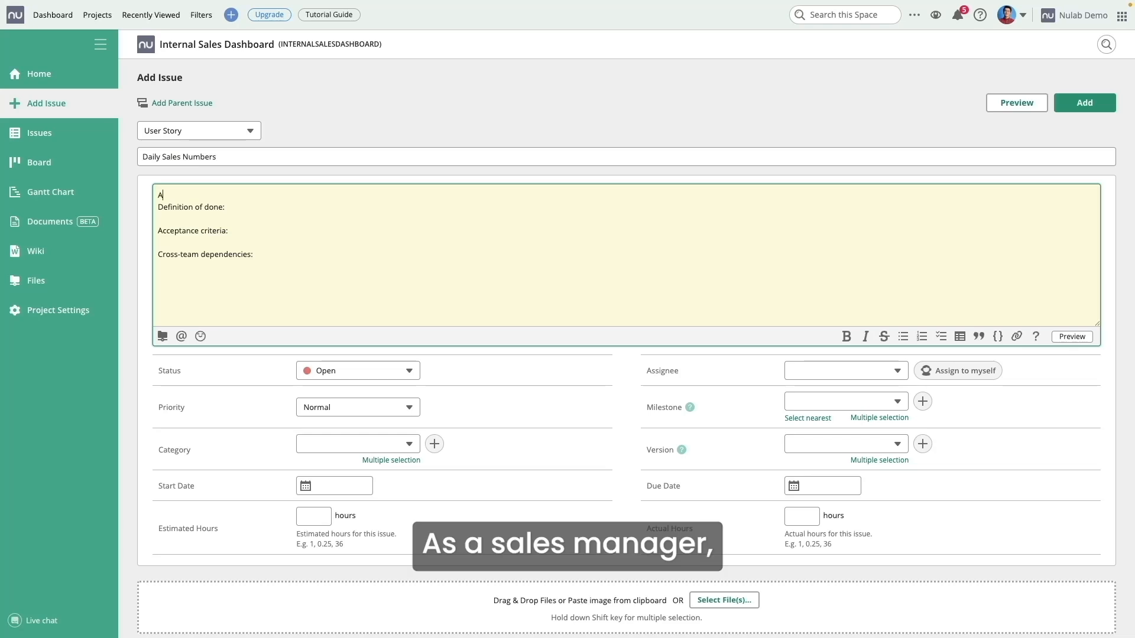
type("s a sales manager, I ")
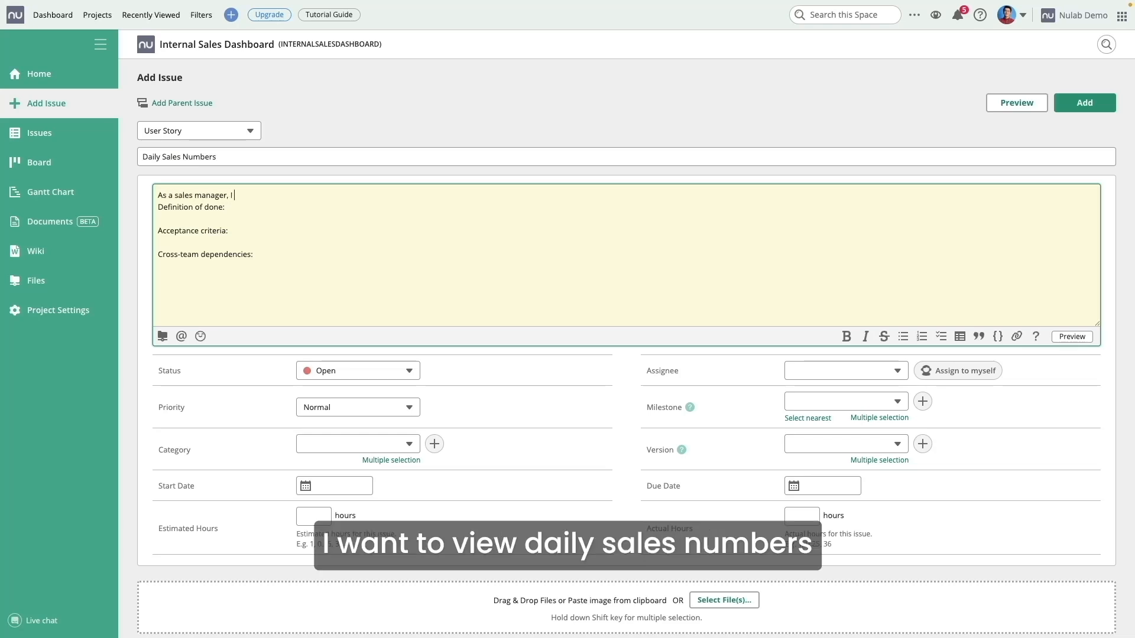
type("want to view daily sales")
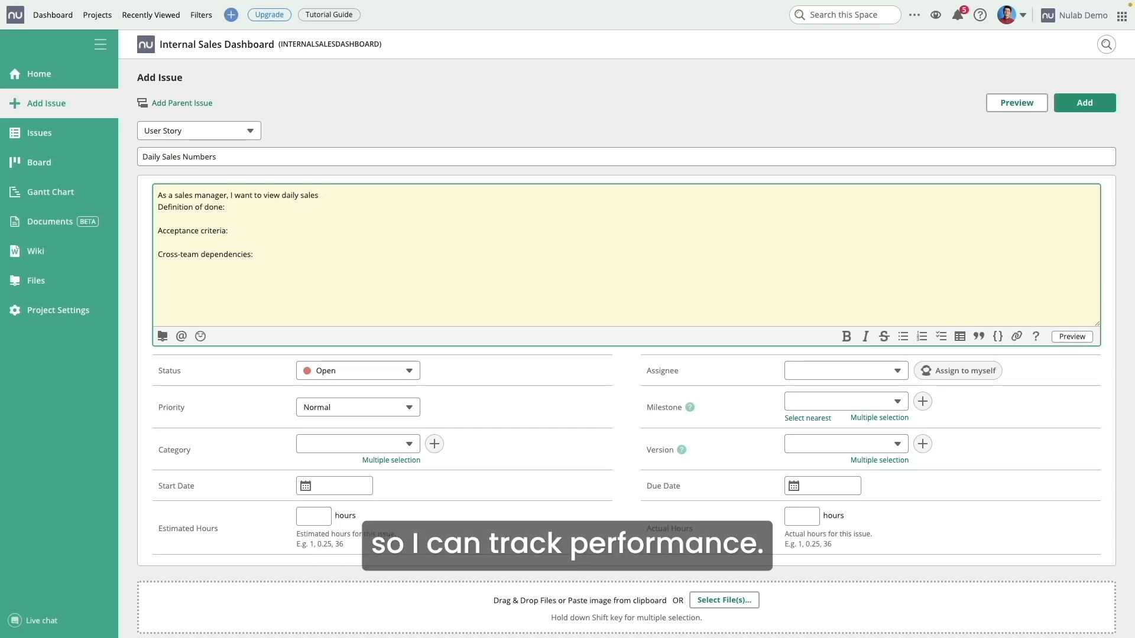
type(" numbers so I can track performance")
key("Return")
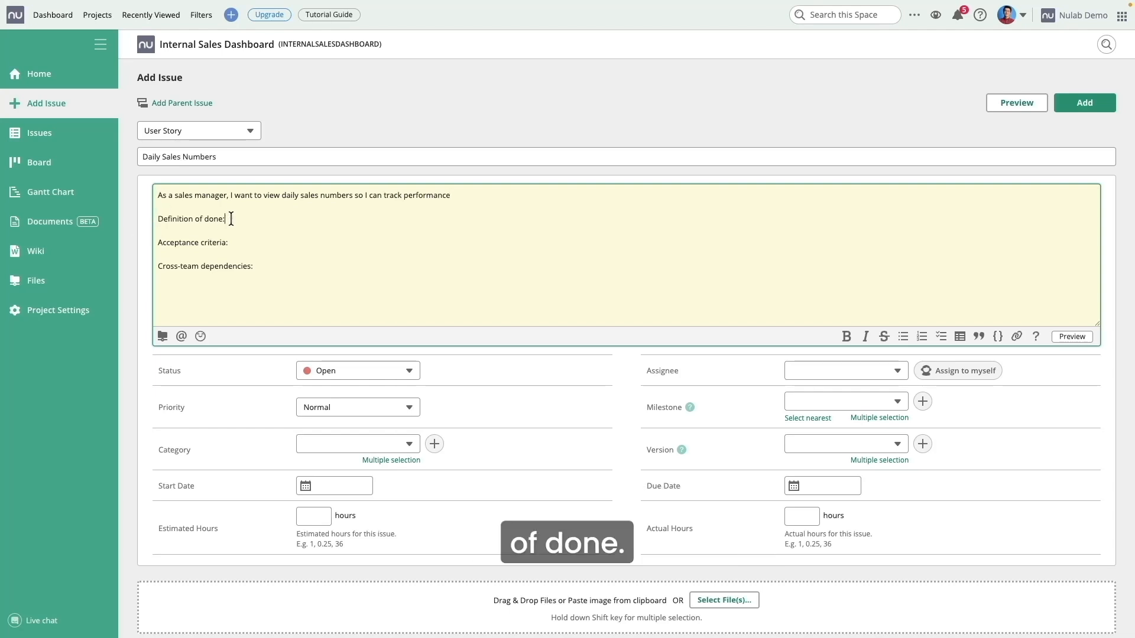
type("Data updates daily and displays")
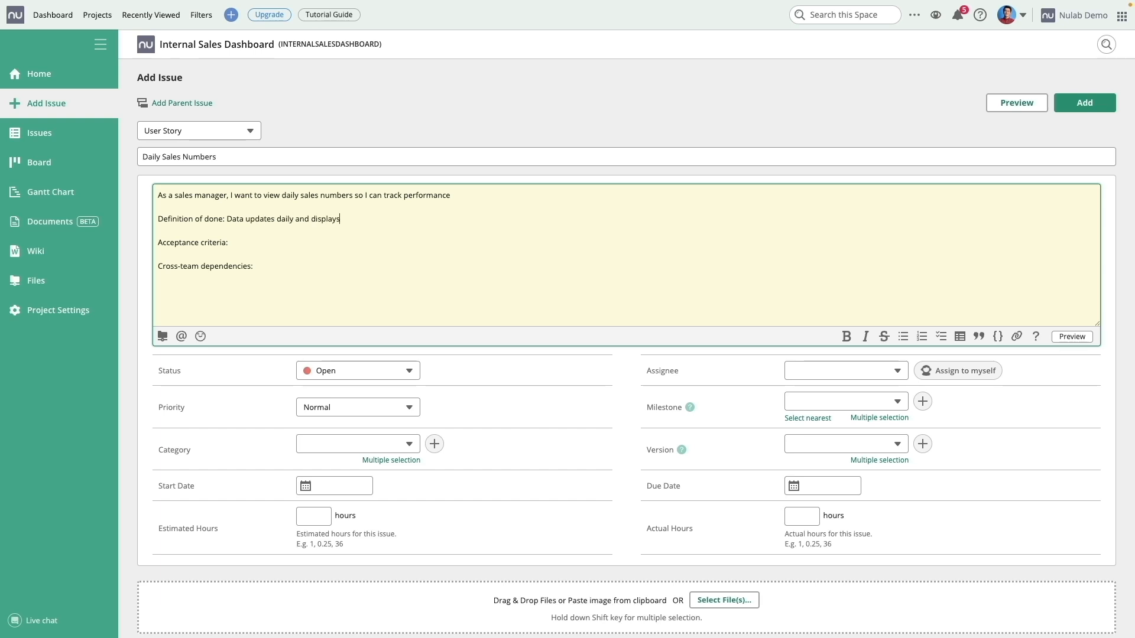
type(" correctly on the dashboard.")
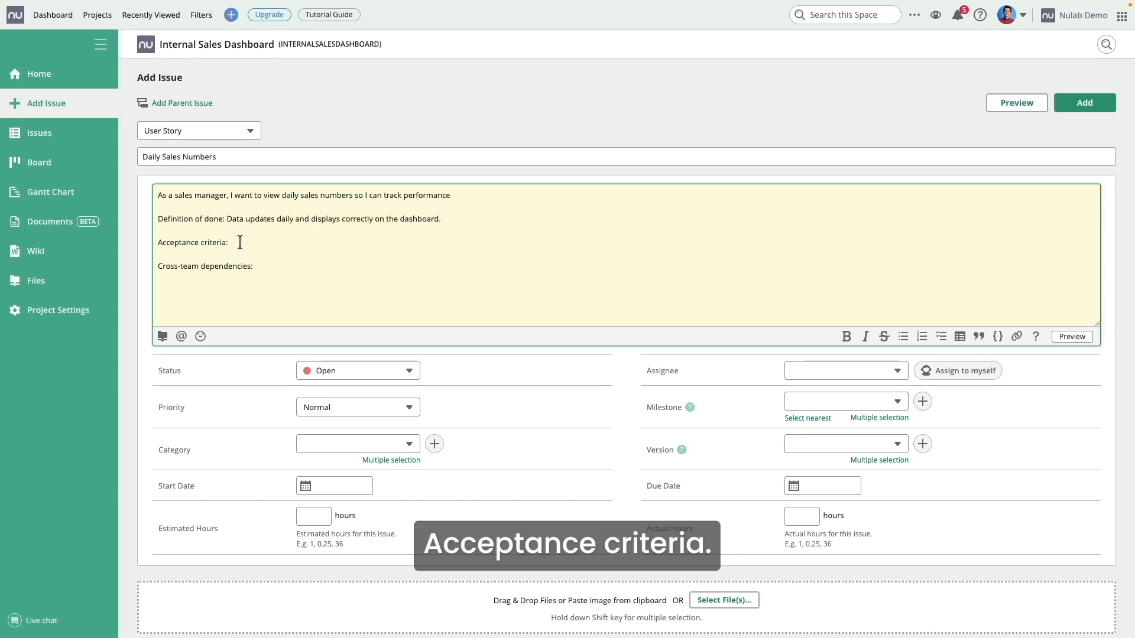
left_click(239, 243)
type("Sales data m")
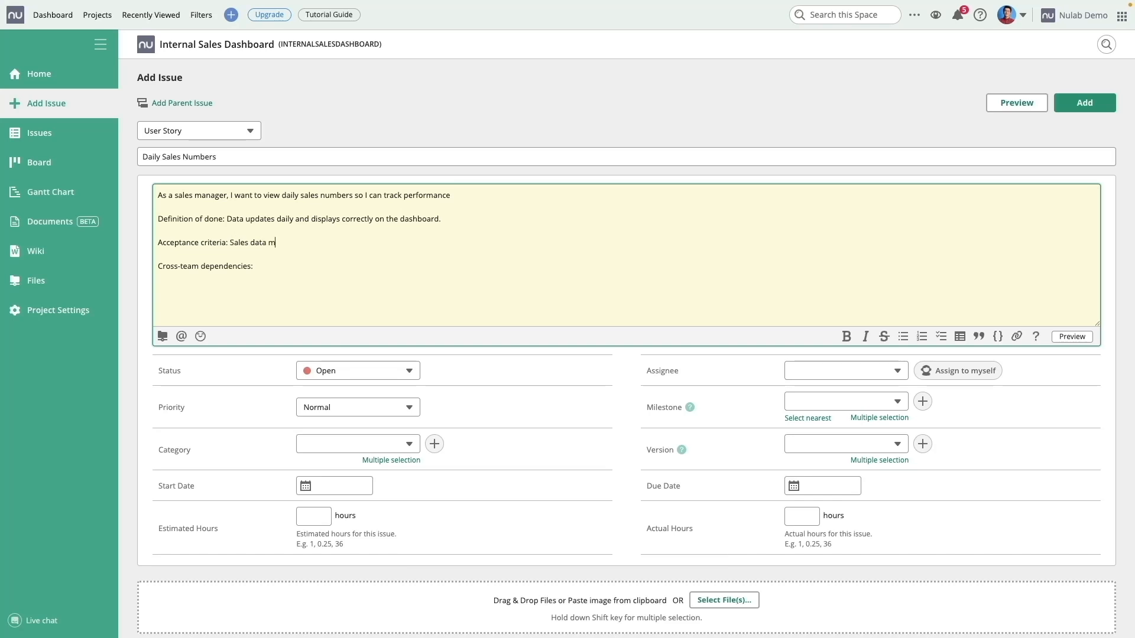
type("atches database records.")
left_click(263, 264)
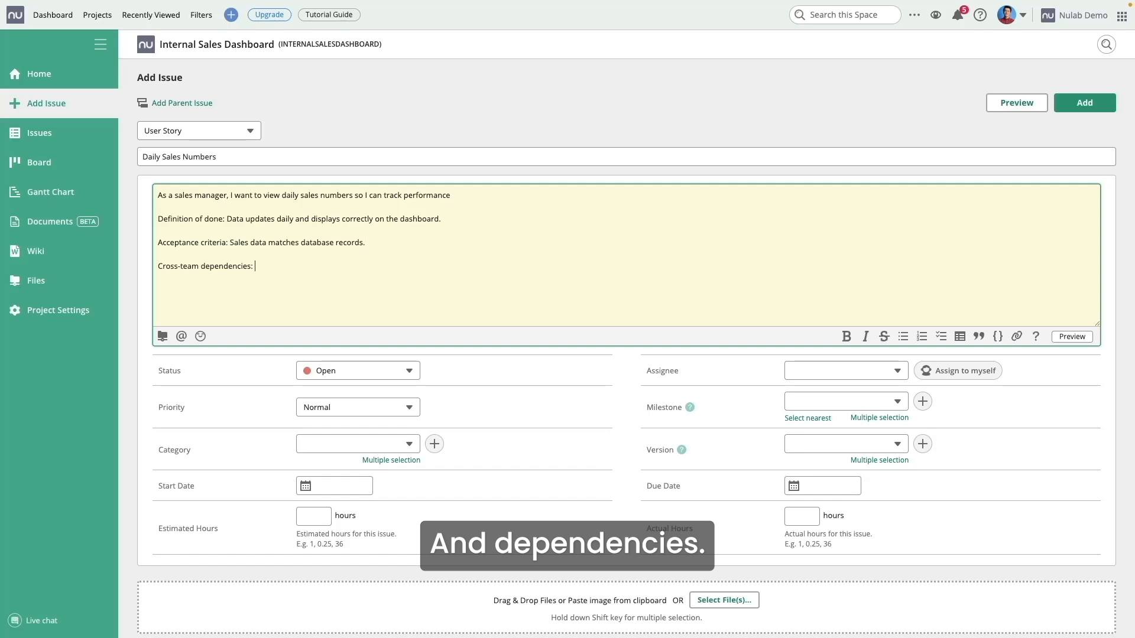
type("Sales database conne")
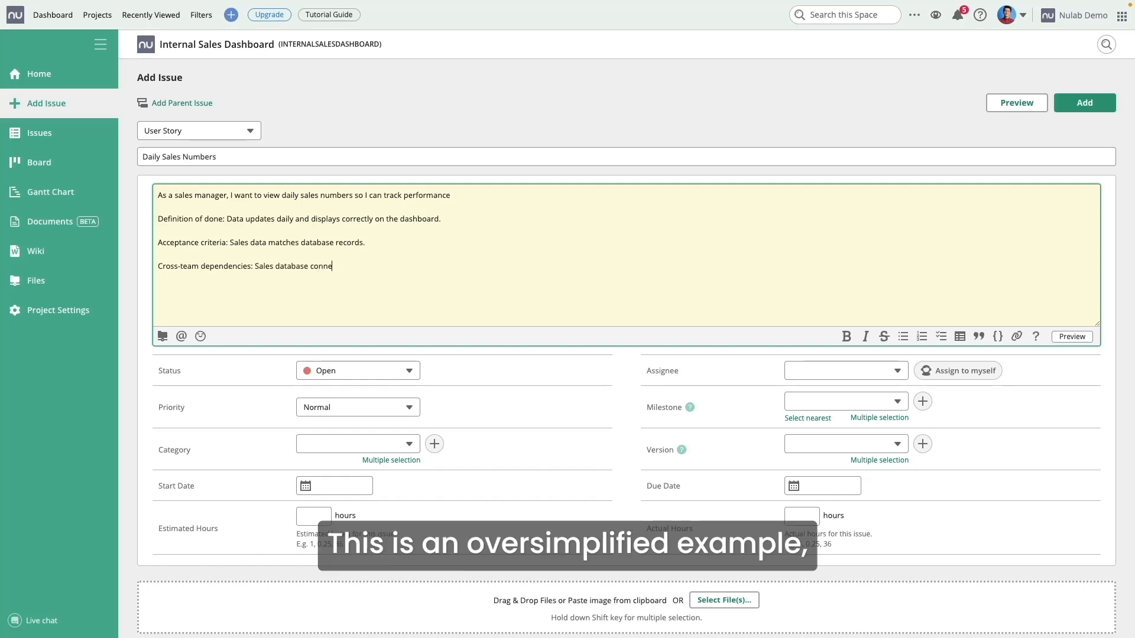
type("ction available.")
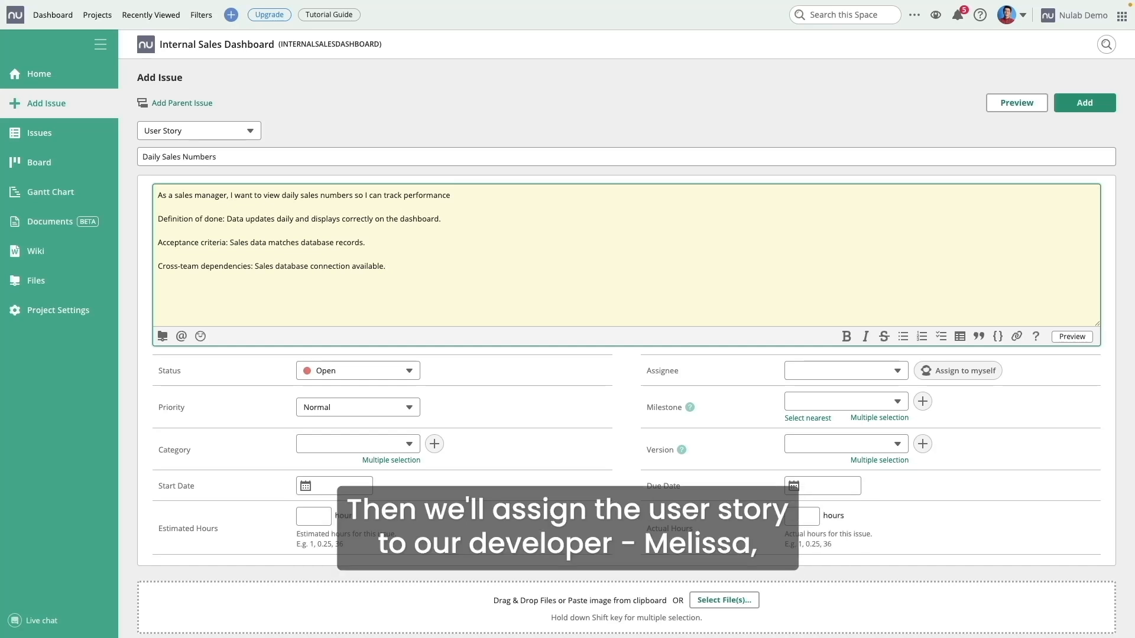
Step: Assign the story to the developer and put it in Product Backlog: Sales Dashboard
left_click(832, 372)
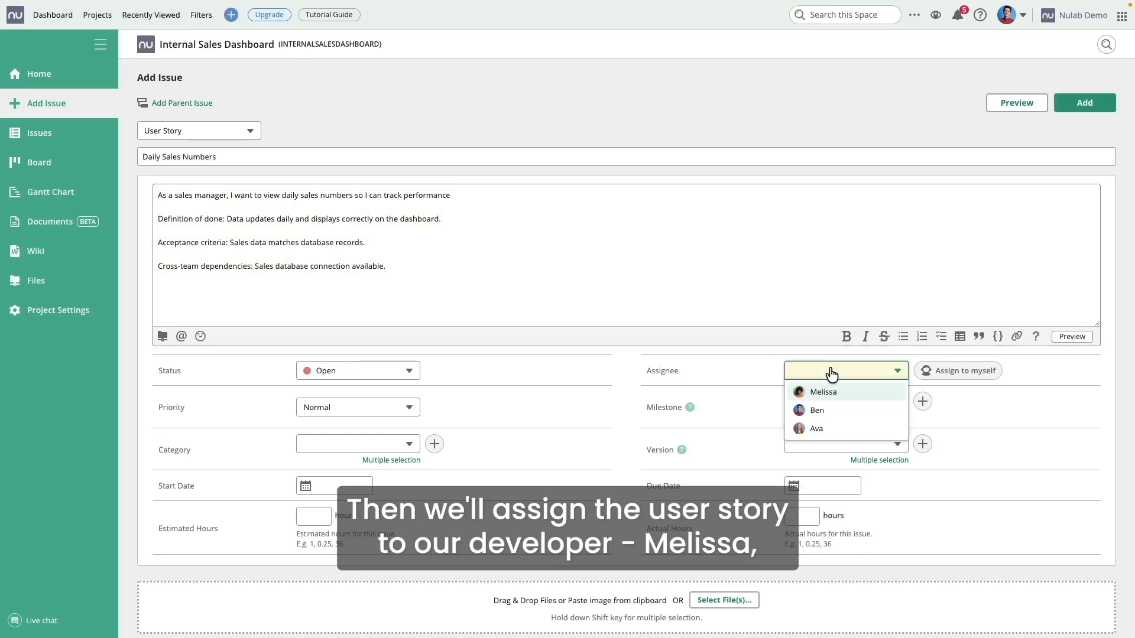
left_click(832, 396)
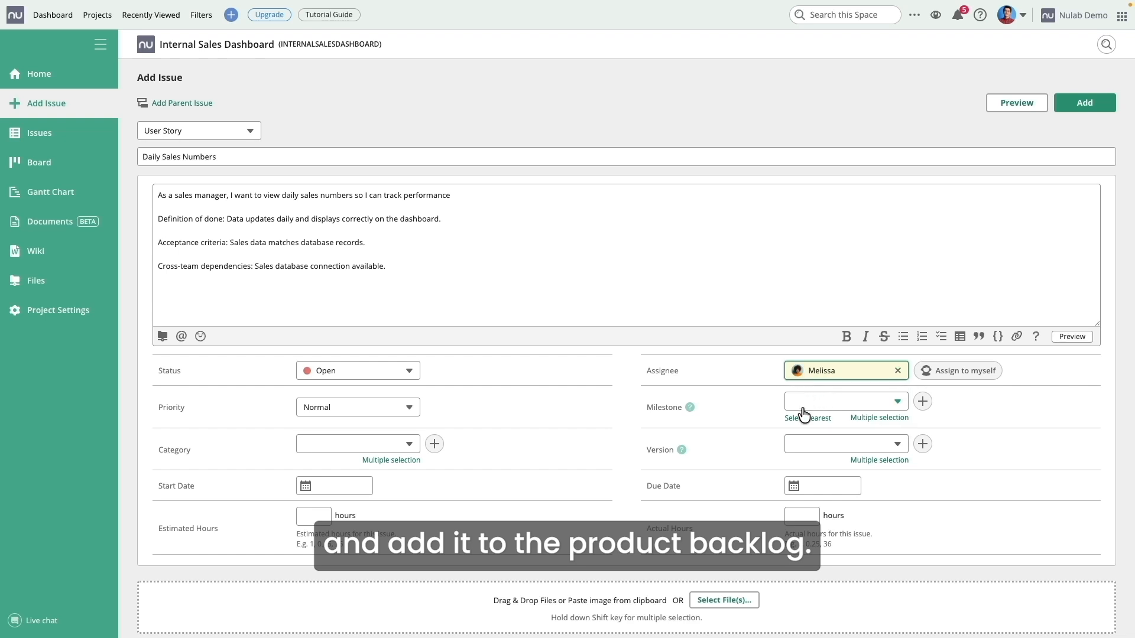
left_click(872, 407)
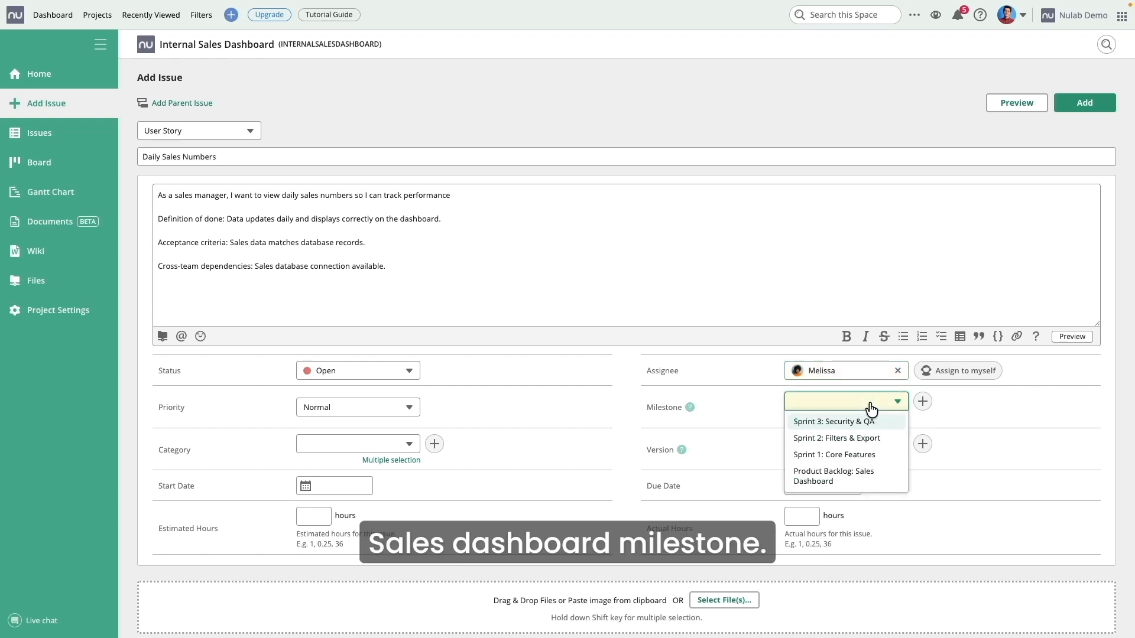
left_click(863, 476)
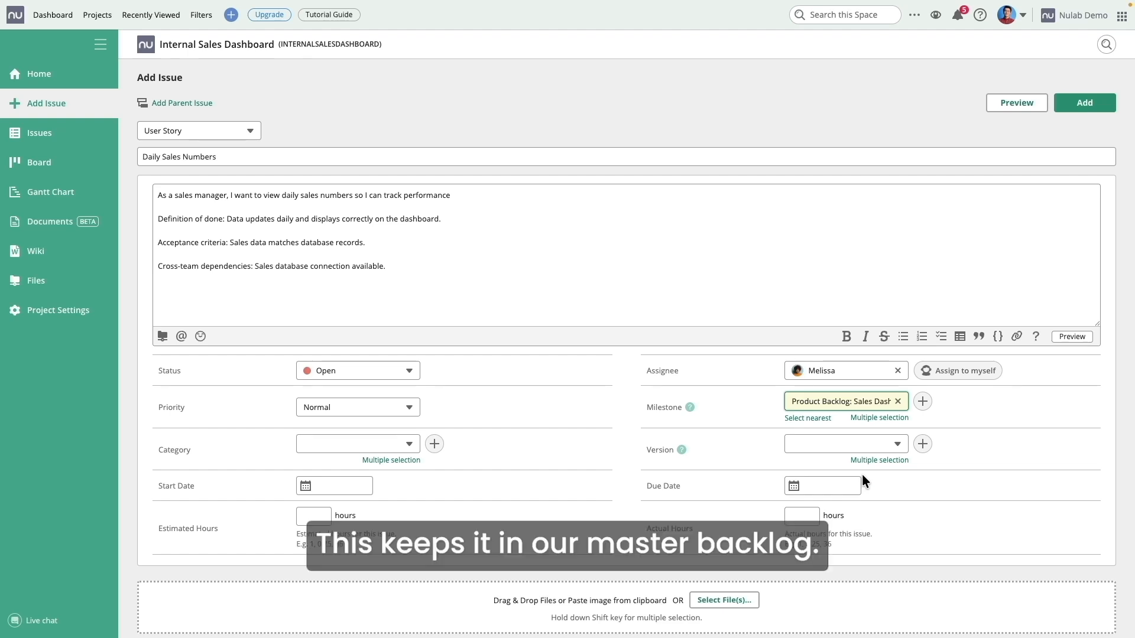
Step: Give the story 3 estimated hours, create it, and view the Issues list
left_click(315, 515)
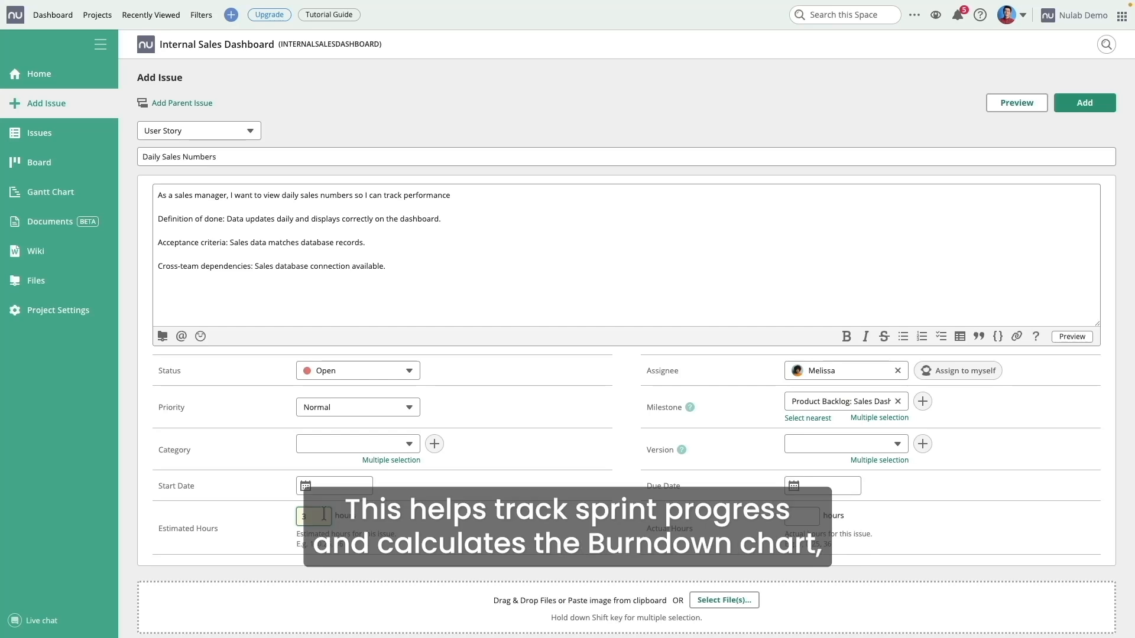
left_click(543, 519)
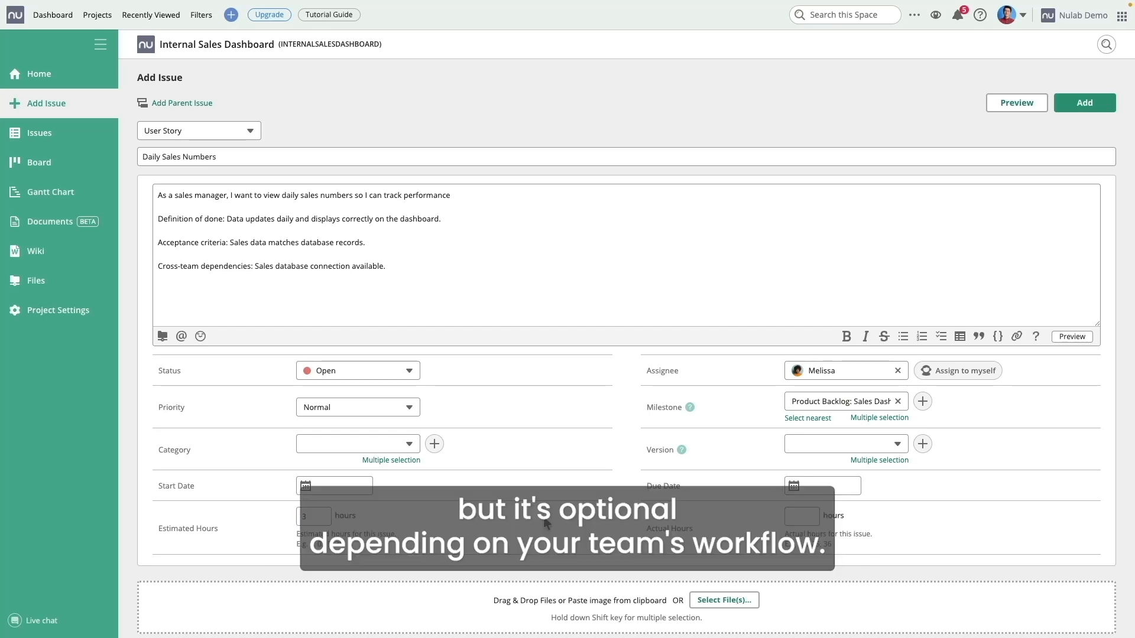
left_click(1075, 106)
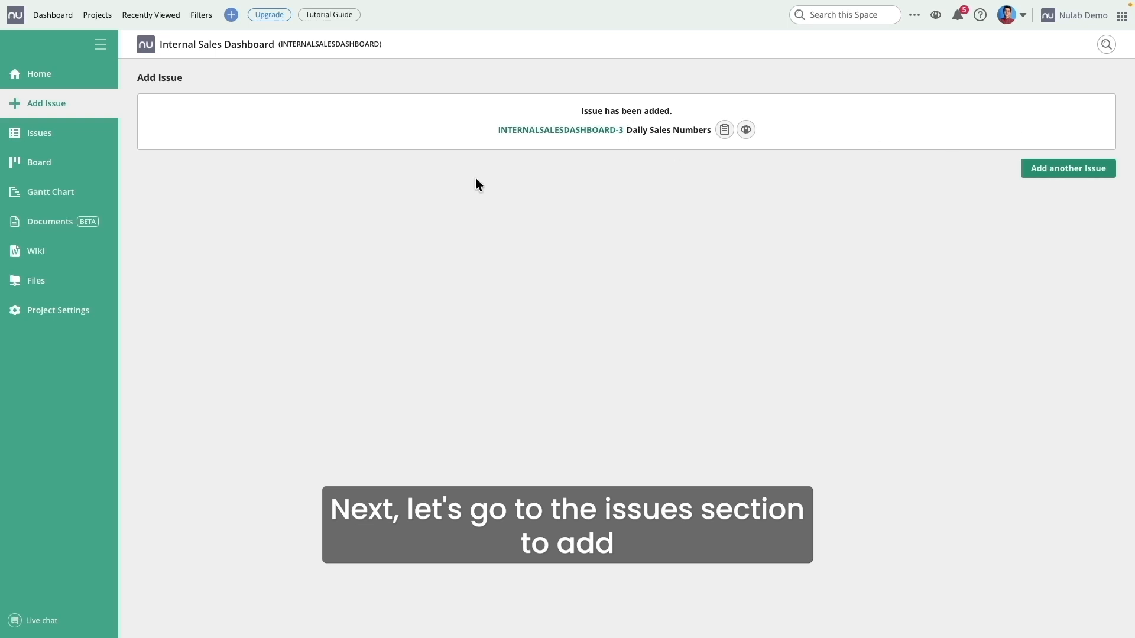
left_click(49, 140)
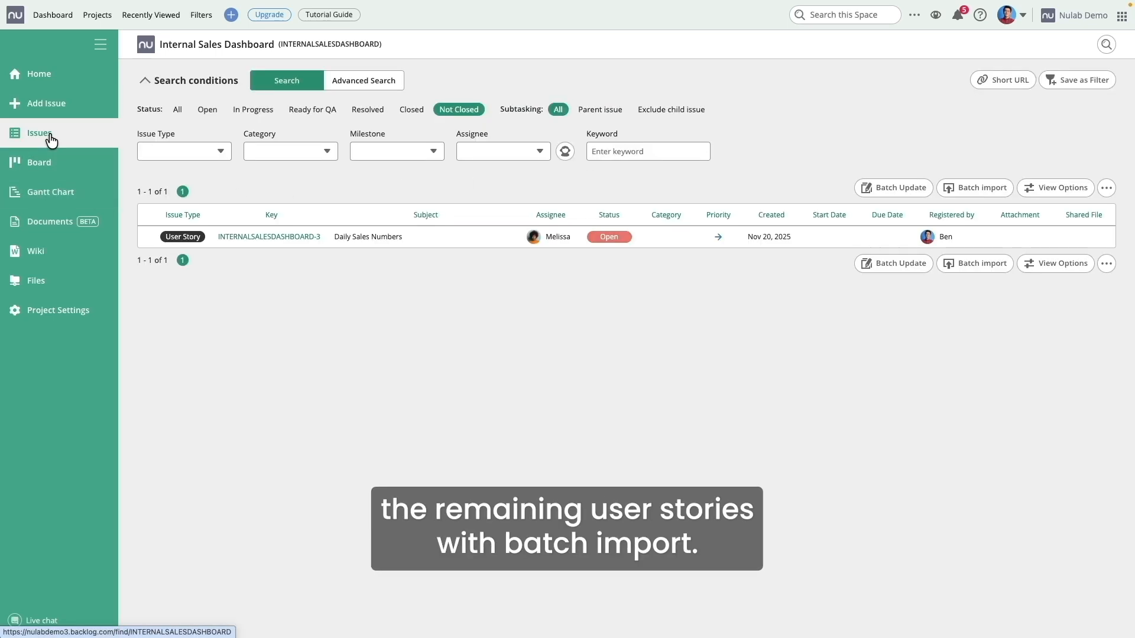
Step: Batch import the seven stories from user_stories_updated_dates.csv
left_click(974, 188)
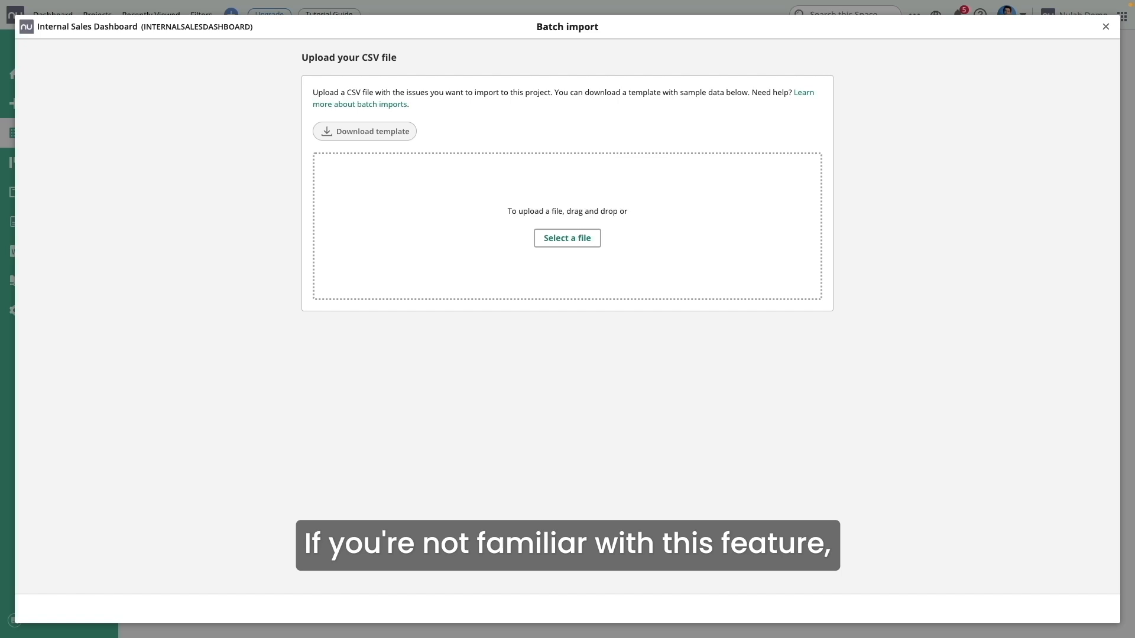
left_click_drag(433, 372, 506, 233)
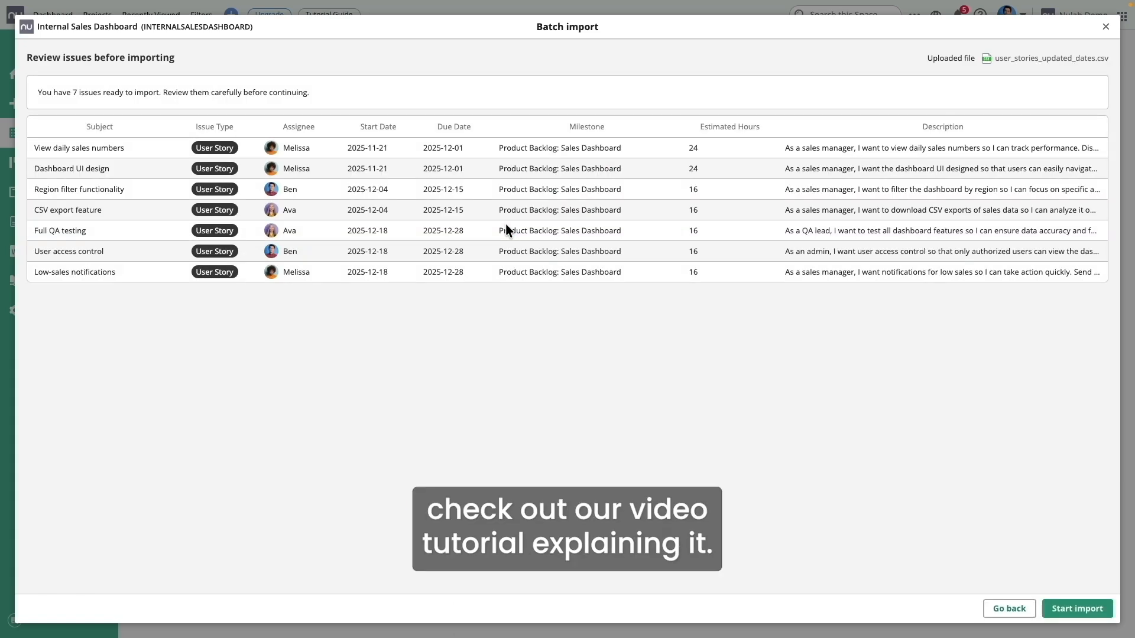
left_click(1078, 608)
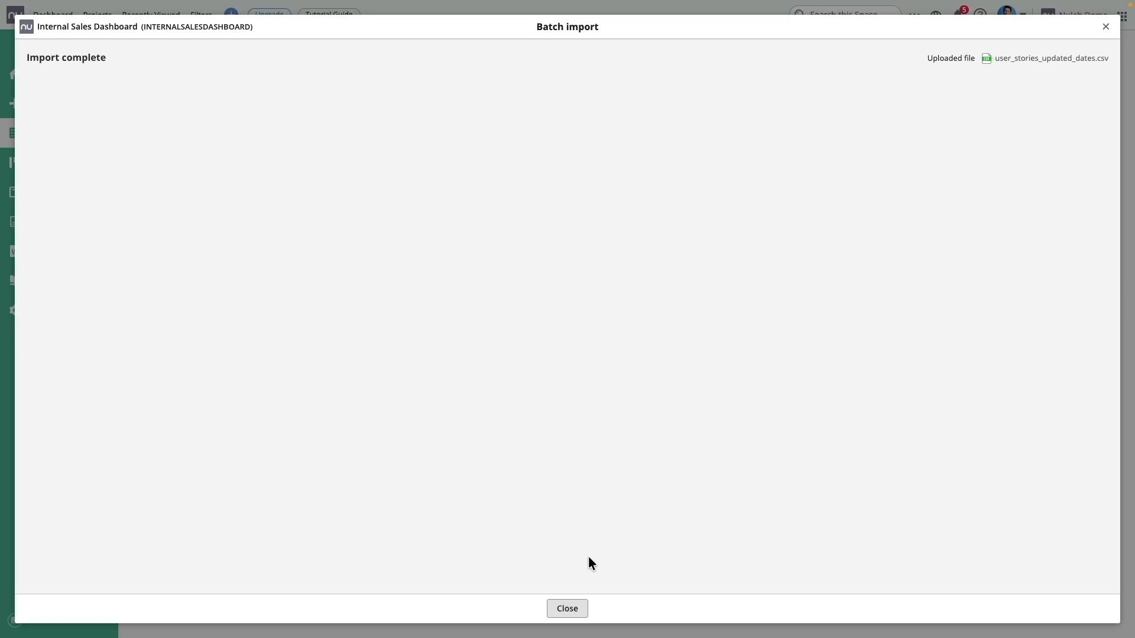
left_click(573, 609)
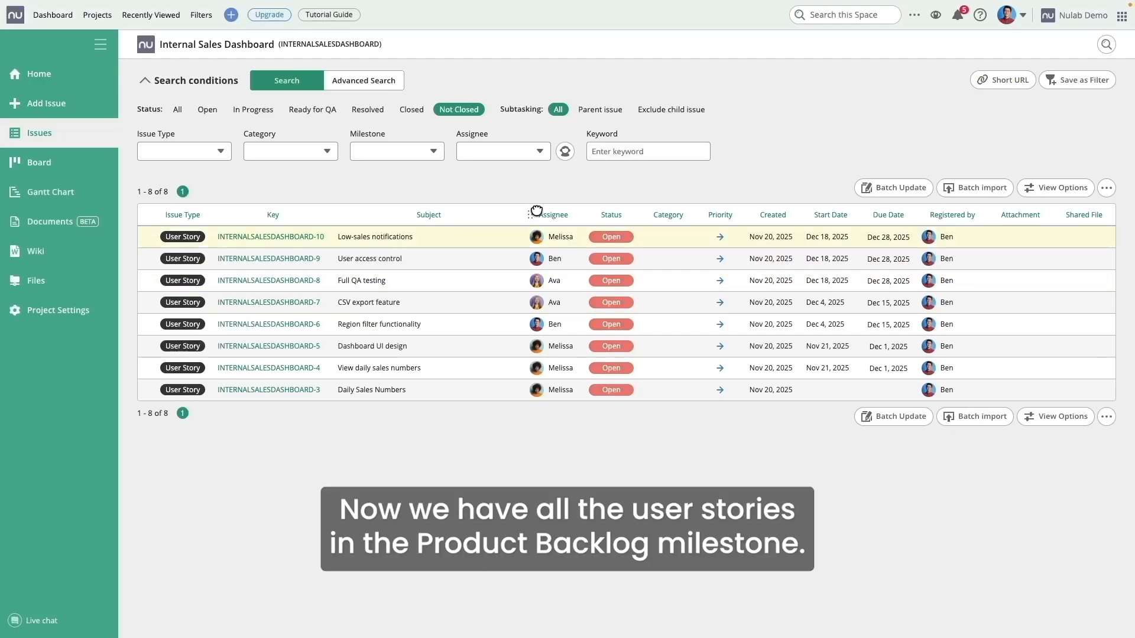
Step: Filter issues to the Product Backlog: Sales Dashboard milestone and open Batch Update
left_click(424, 152)
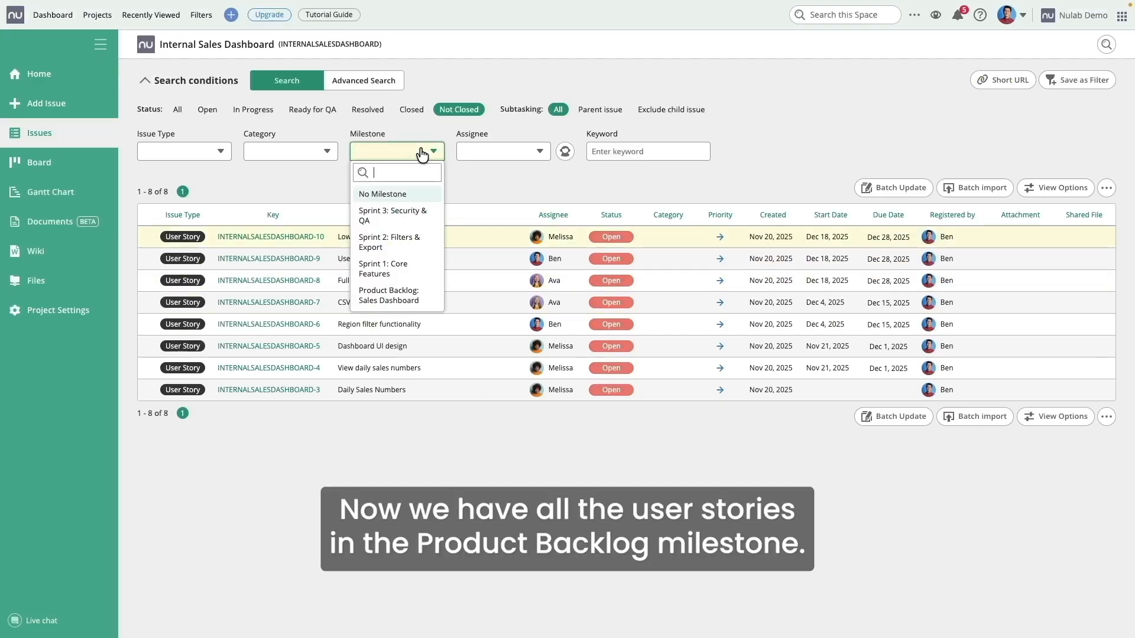
left_click(409, 297)
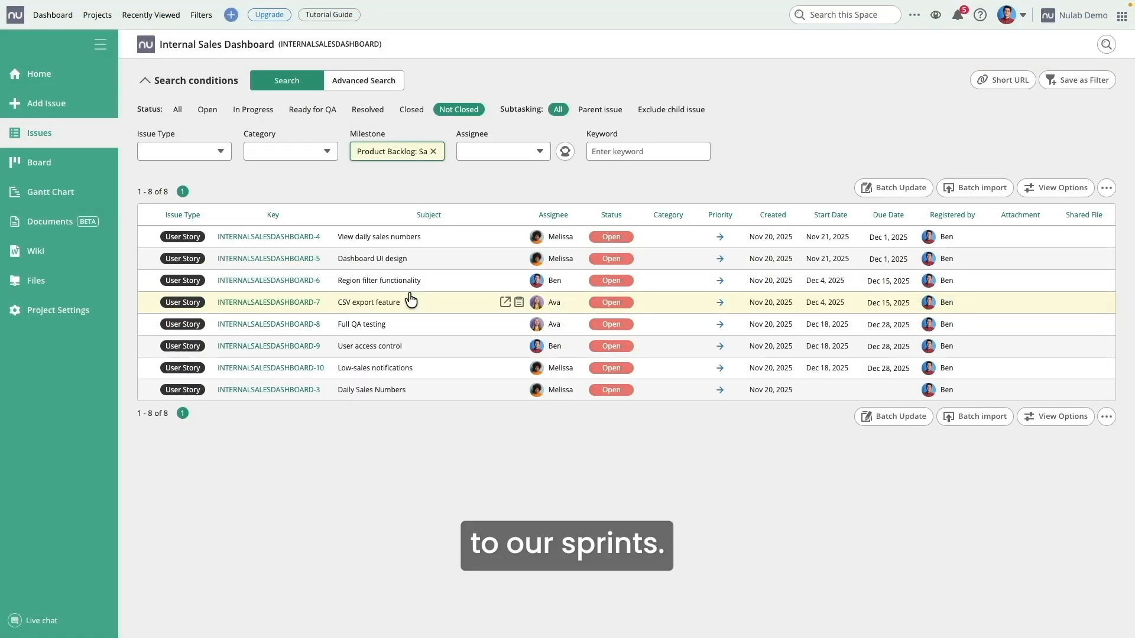
left_click(901, 188)
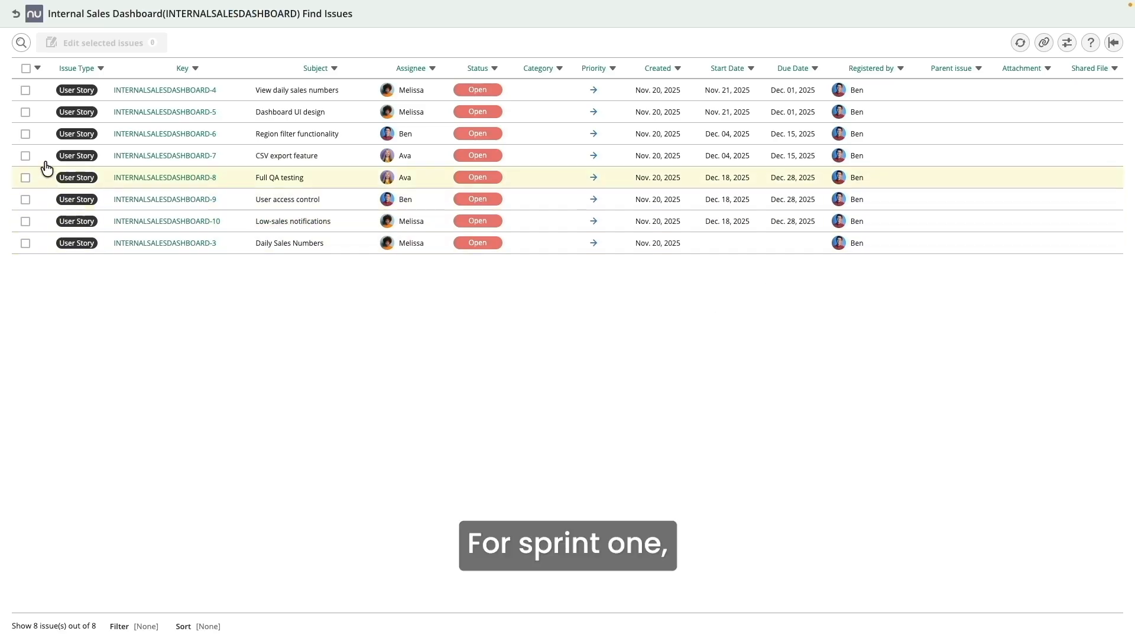
Step: Give View daily sales numbers and Dashboard UI design both Product Backlog and Sprint 1 milestones
left_click(25, 91)
left_click(25, 111)
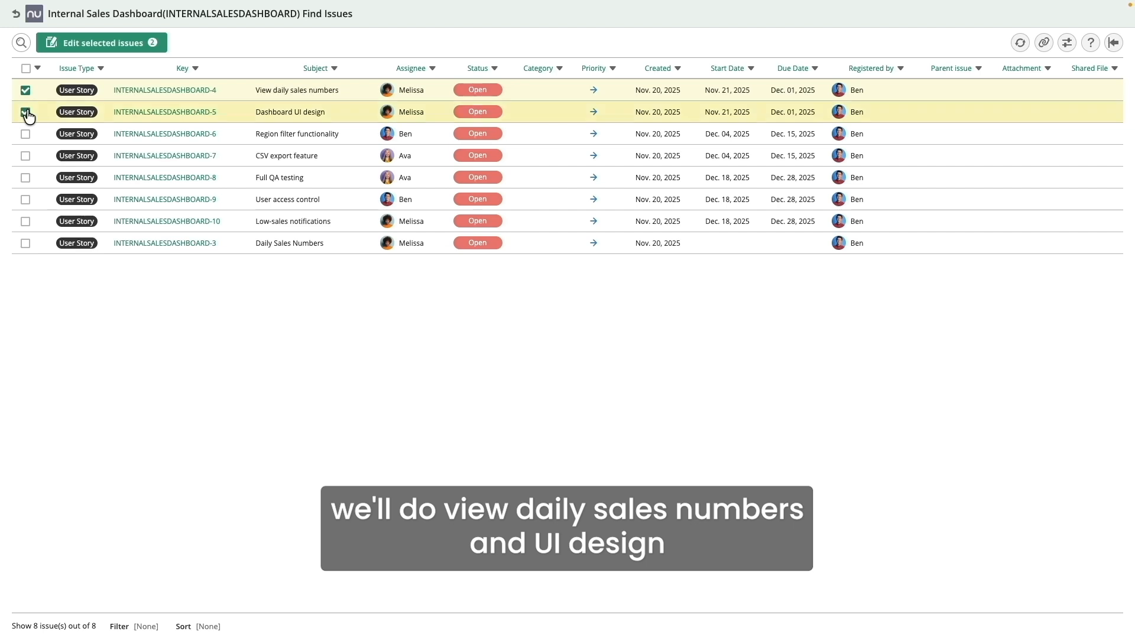
left_click(109, 43)
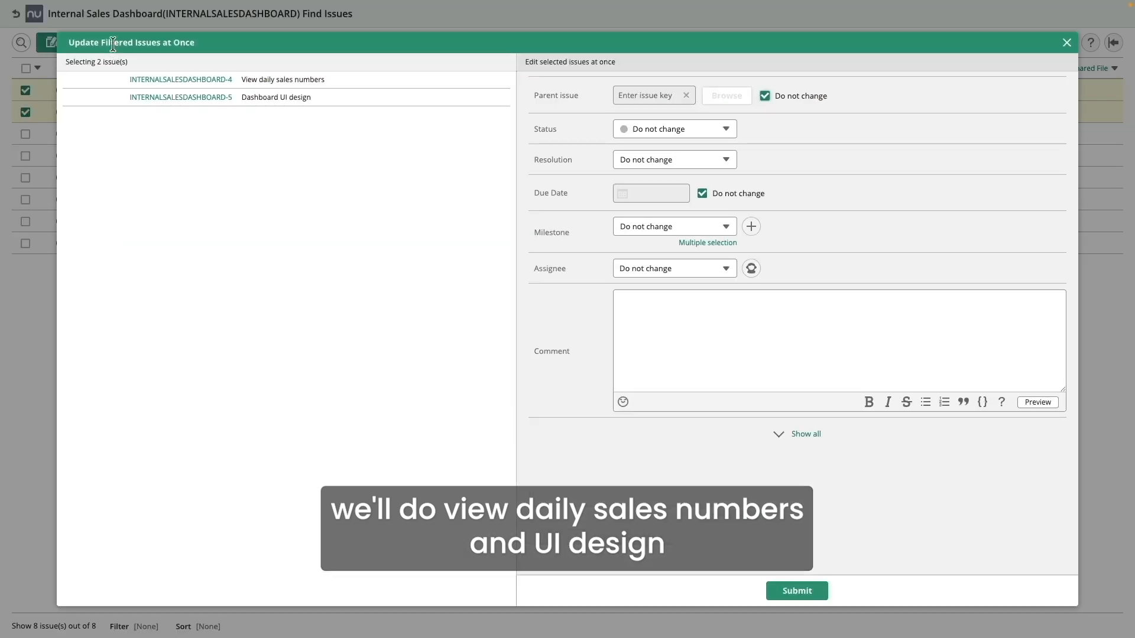
left_click(729, 243)
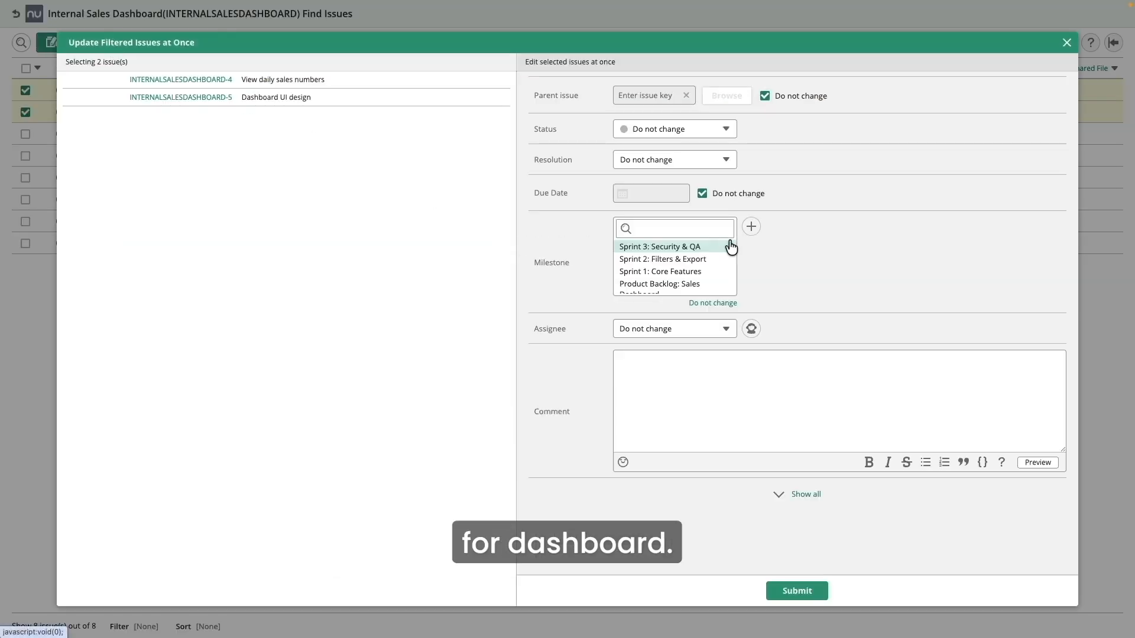
left_click(708, 287)
left_click(707, 273)
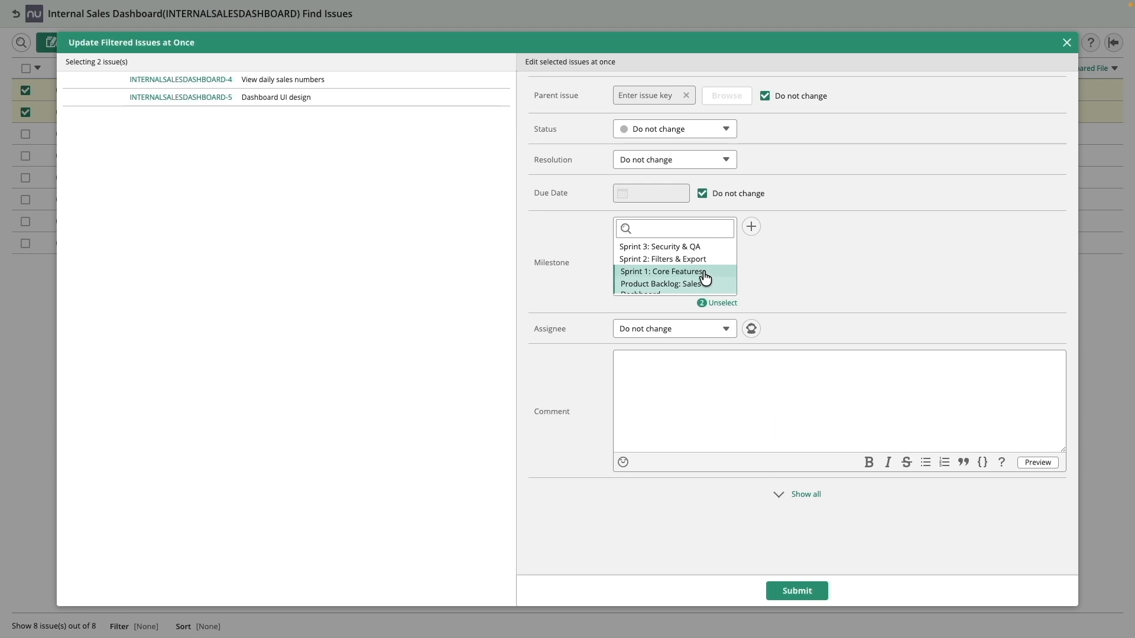
left_click(809, 592)
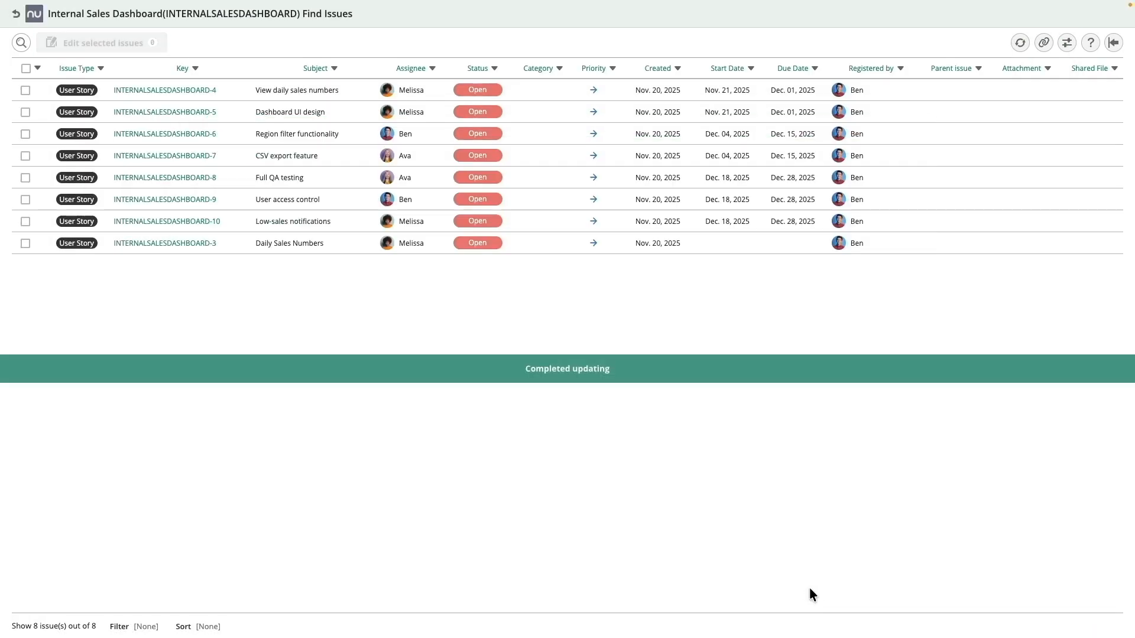
Step: Bulk-assign Region filter functionality and CSV export feature to Sprint 2: Filters & Export, keeping Product Backlog: Sales Dashboard
left_click(26, 135)
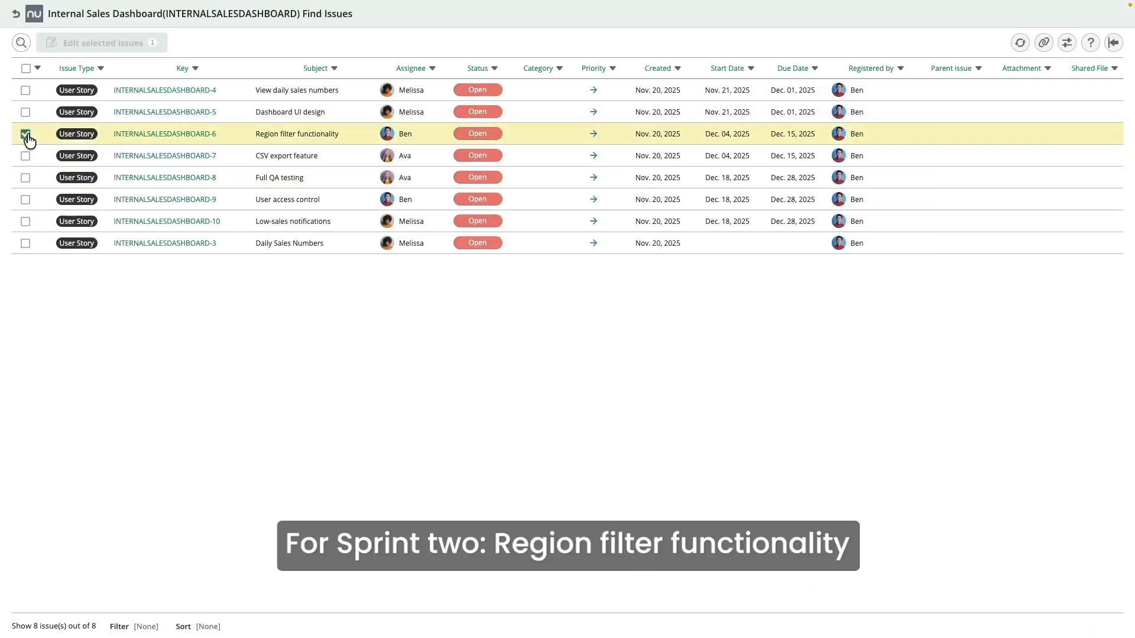
left_click(26, 157)
left_click(121, 44)
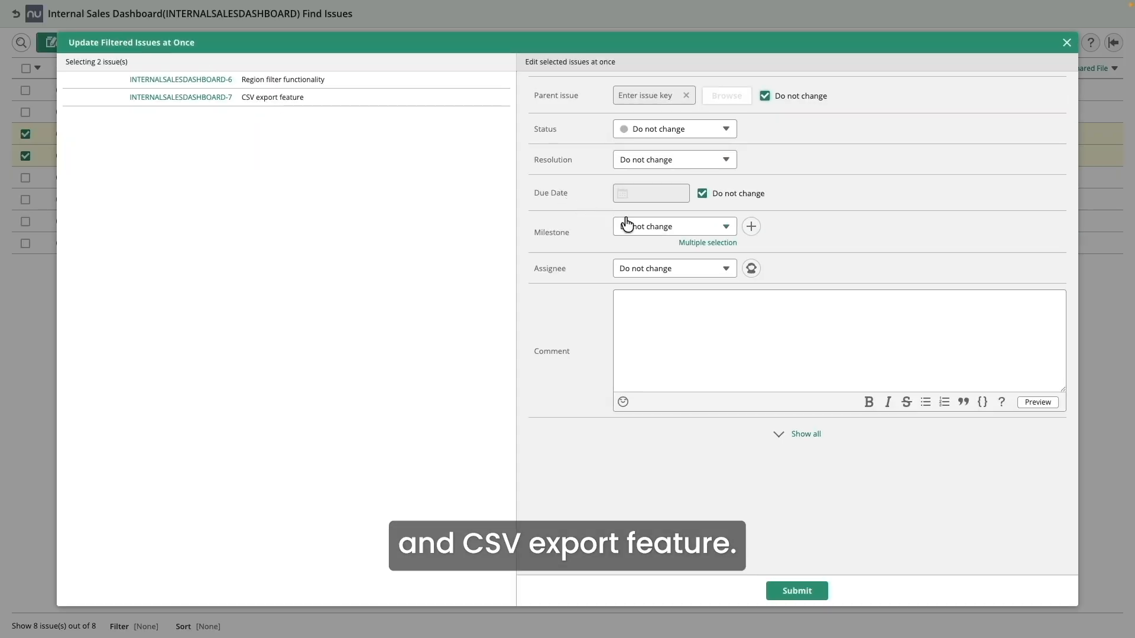
left_click(713, 243)
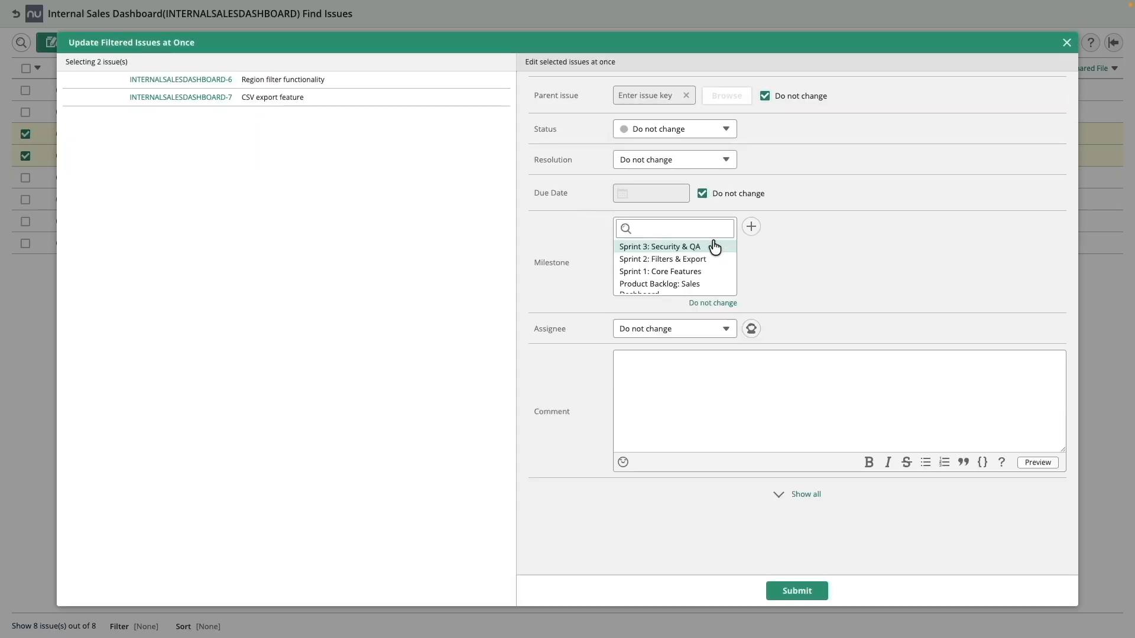
left_click(698, 284)
left_click(706, 259)
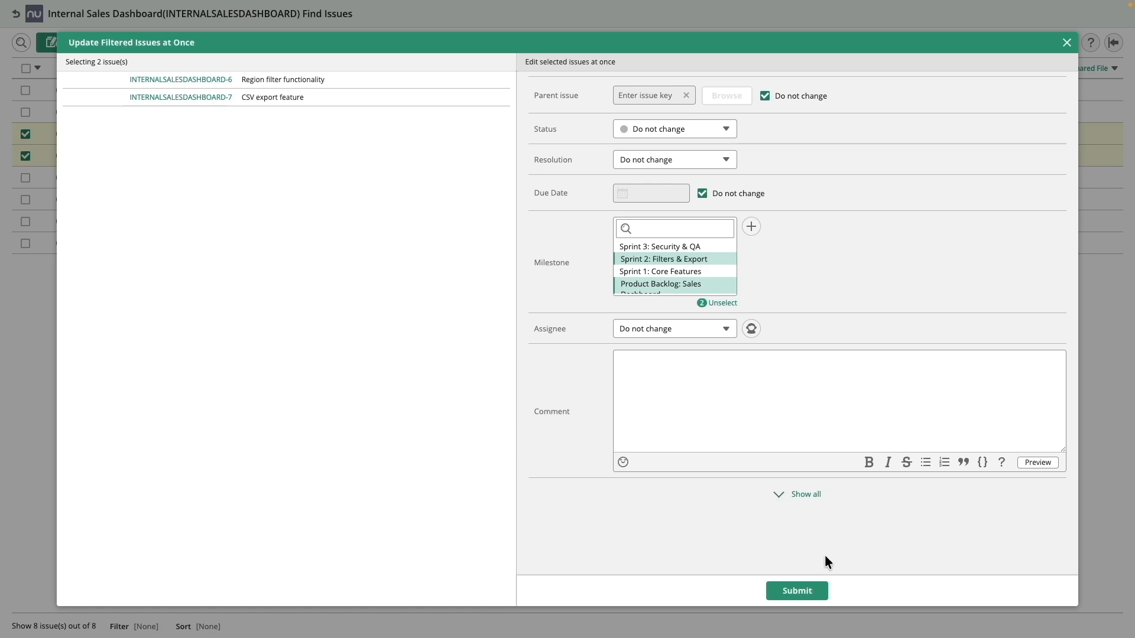
left_click(800, 590)
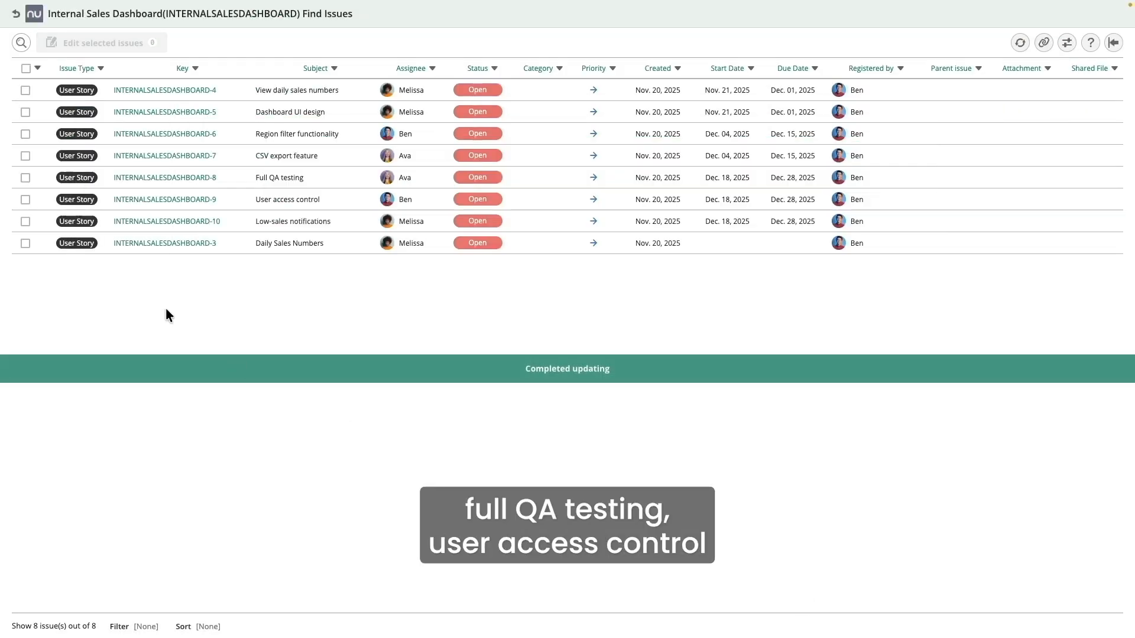
Step: Bulk-add Full QA testing, User access control and Low-sales notifications to Sprint 3: Security & QA, keeping Product Backlog: Sales Dashboard
left_click(26, 178)
left_click(26, 200)
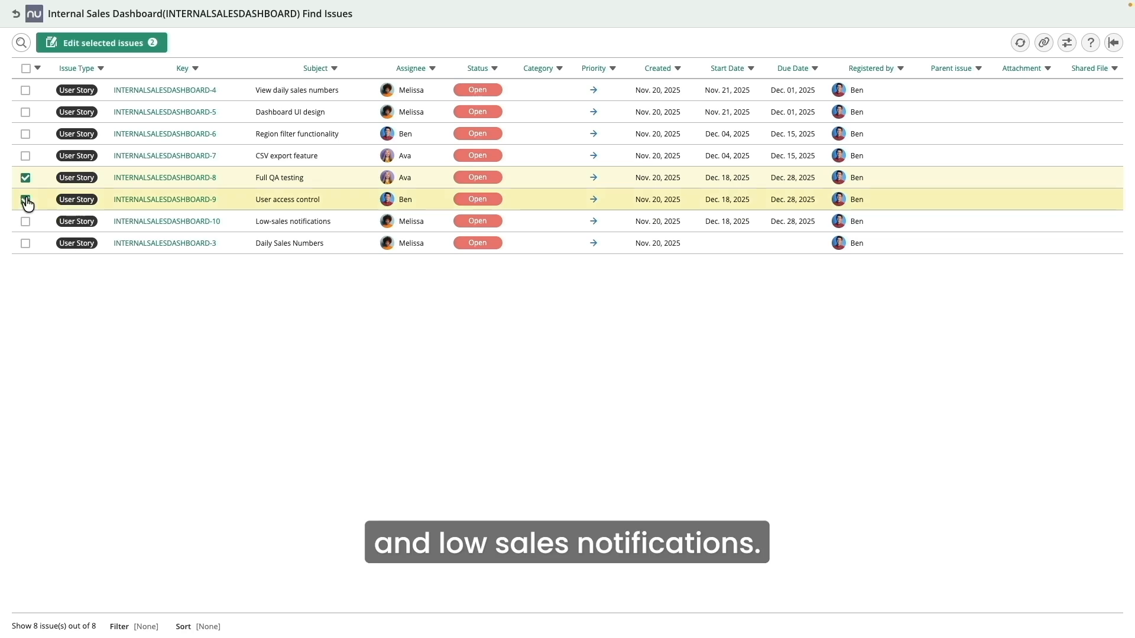
left_click(26, 222)
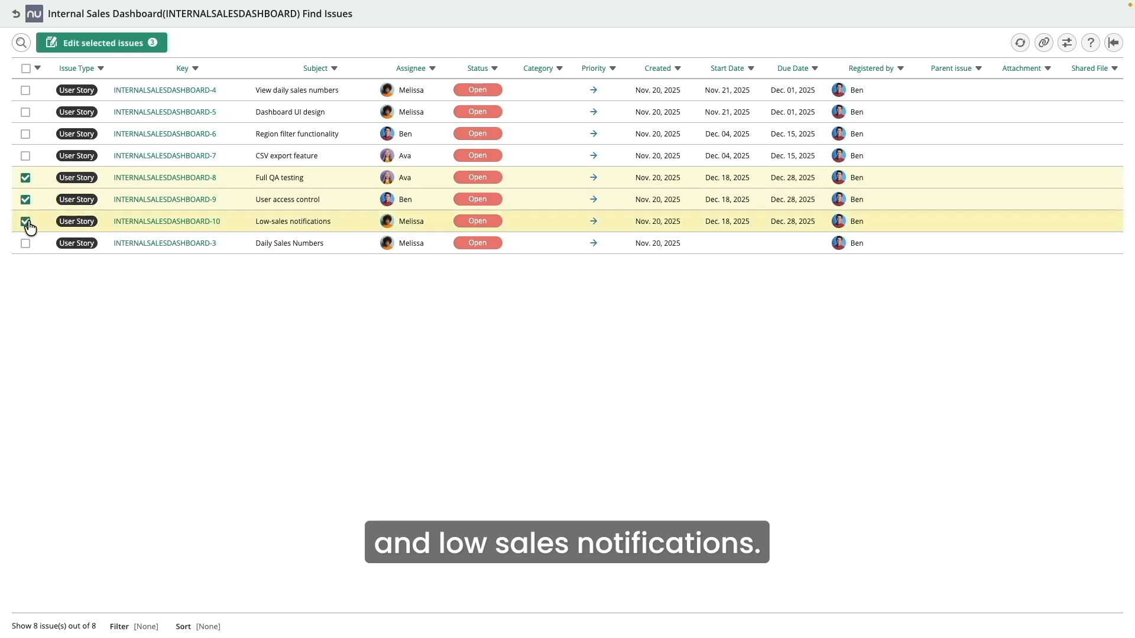
left_click(96, 43)
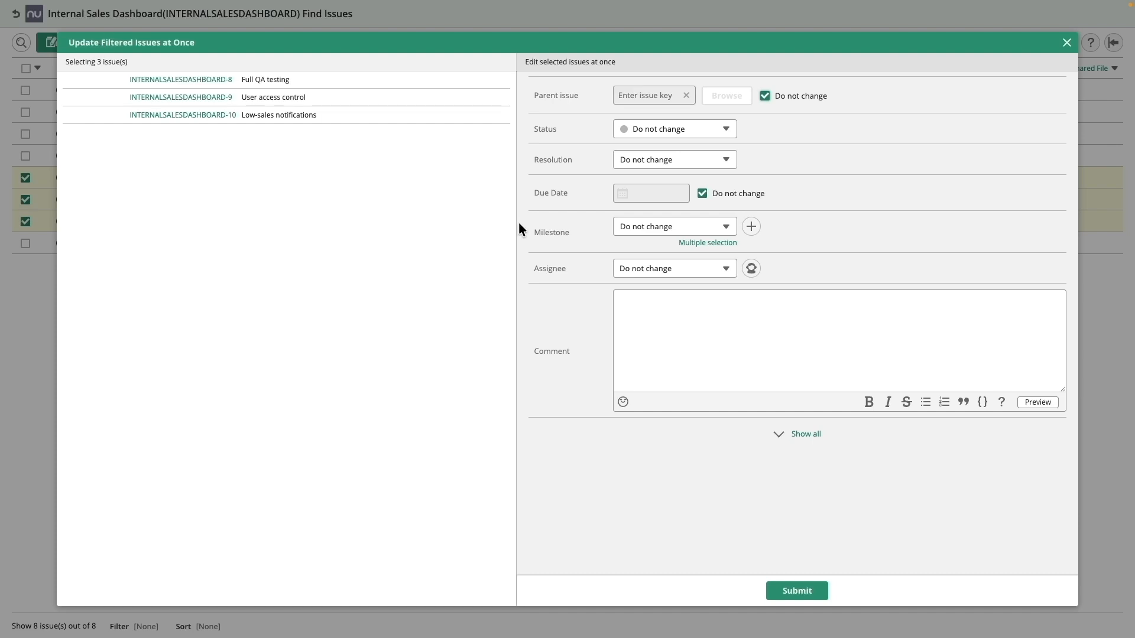
left_click(718, 243)
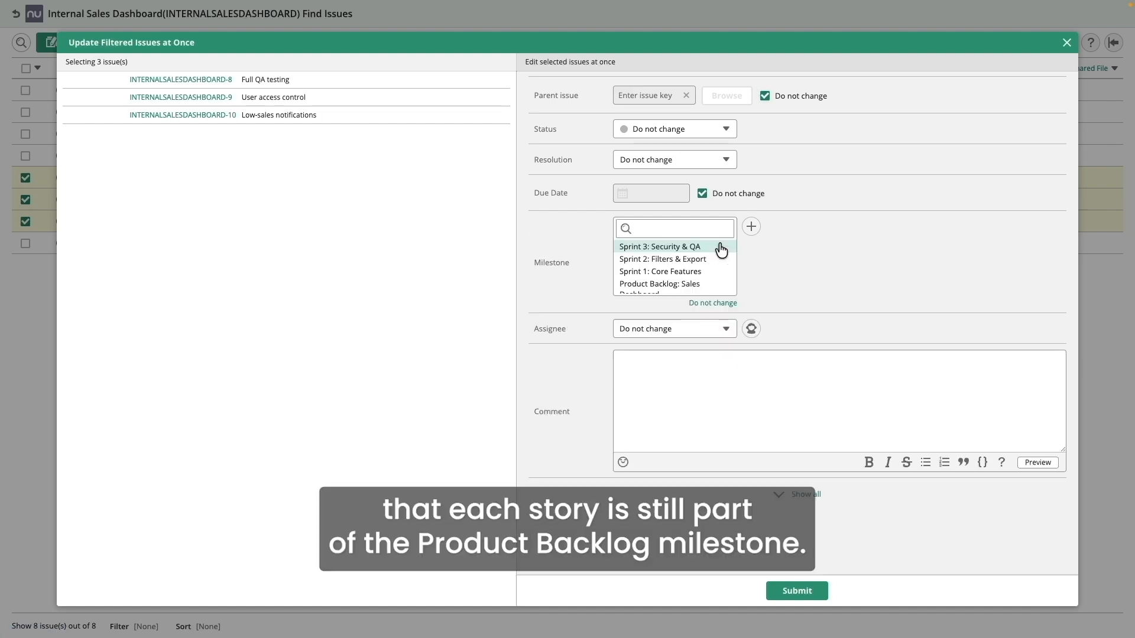
left_click(695, 286)
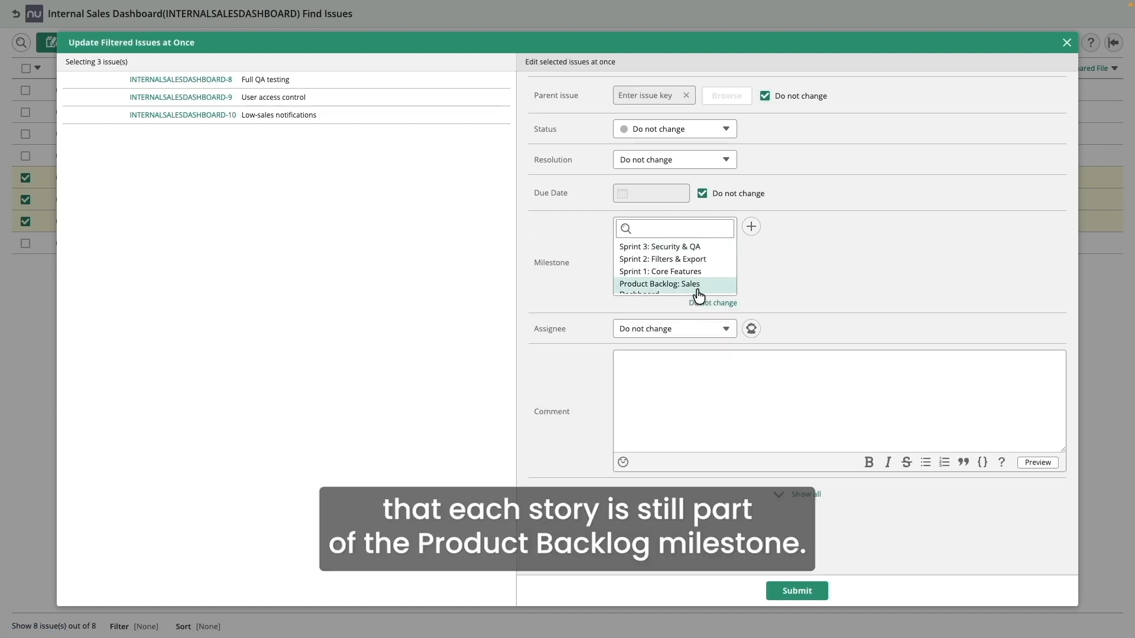
left_click(693, 252)
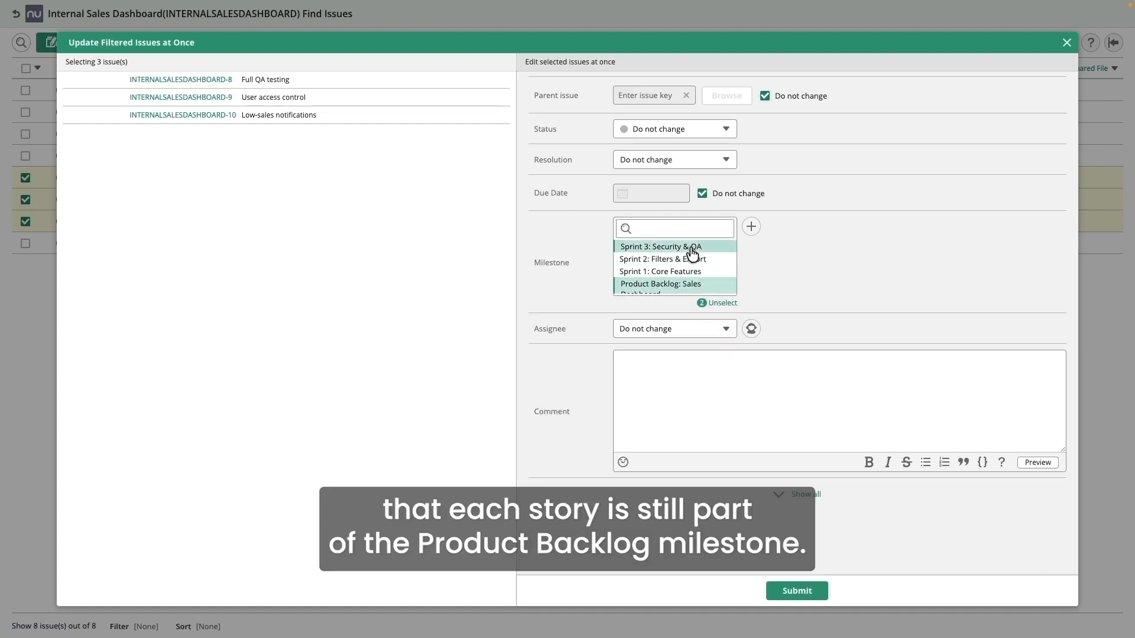
left_click(810, 592)
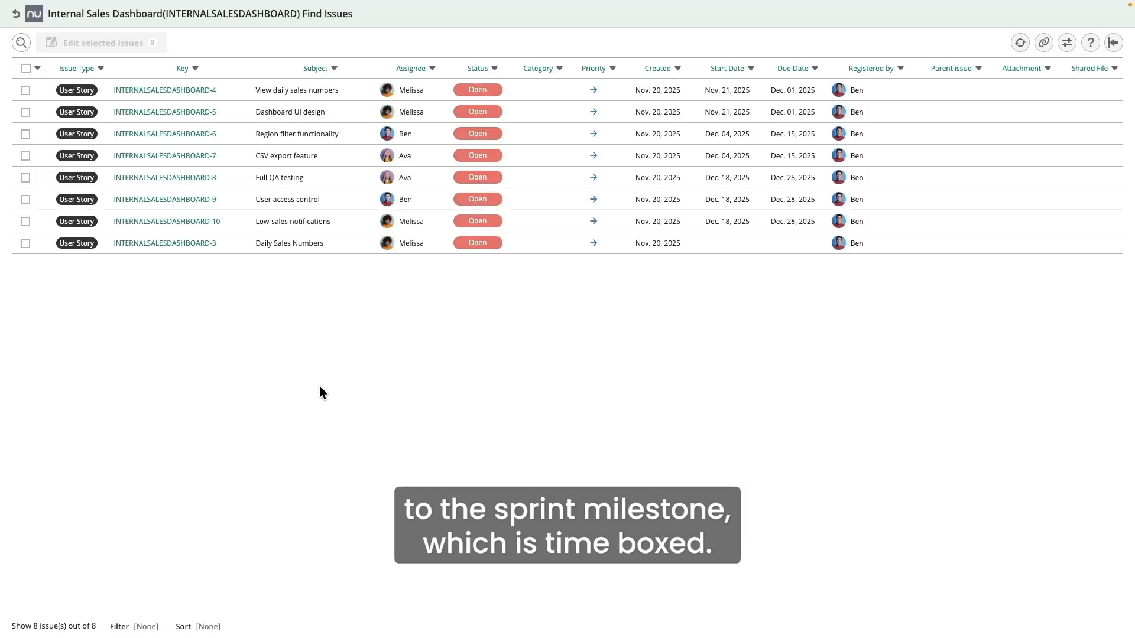
left_click(17, 14)
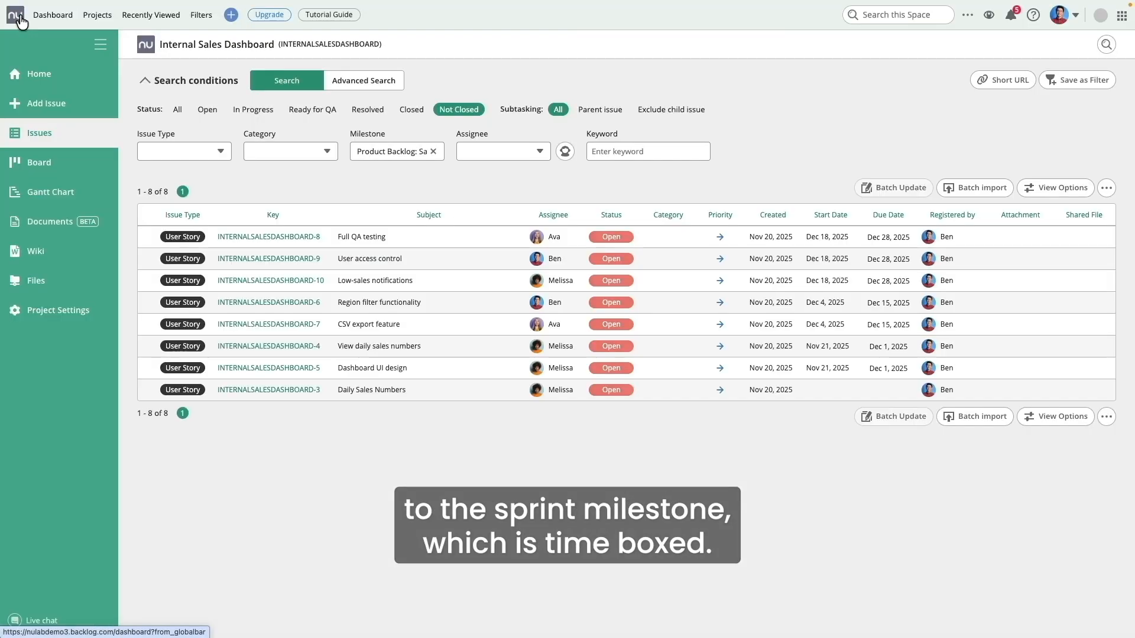
Step: Filter the issue list by Sprint 1: Core Features, then Sprint 2: Filters & Export, then Sprint 3: Security & QA
left_click(434, 152)
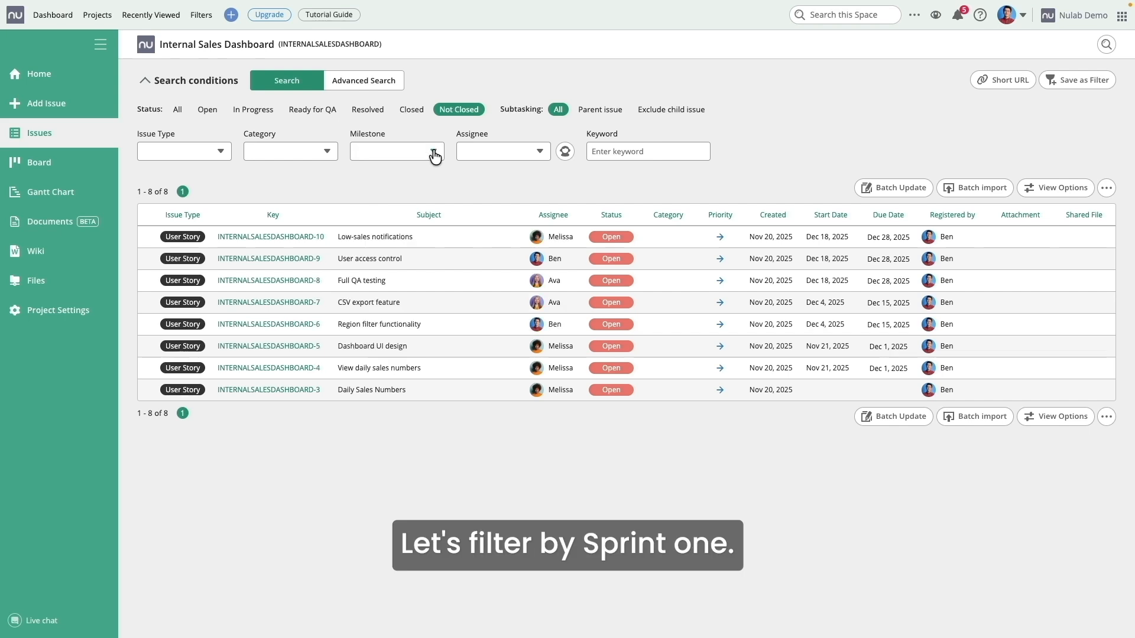
left_click(435, 155)
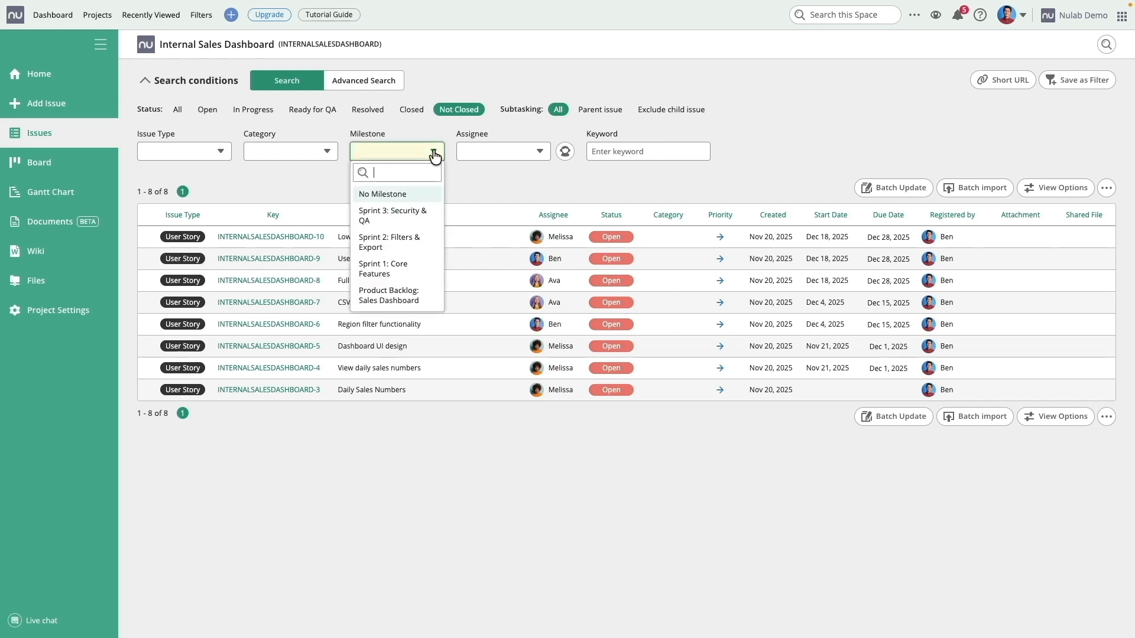
left_click(407, 266)
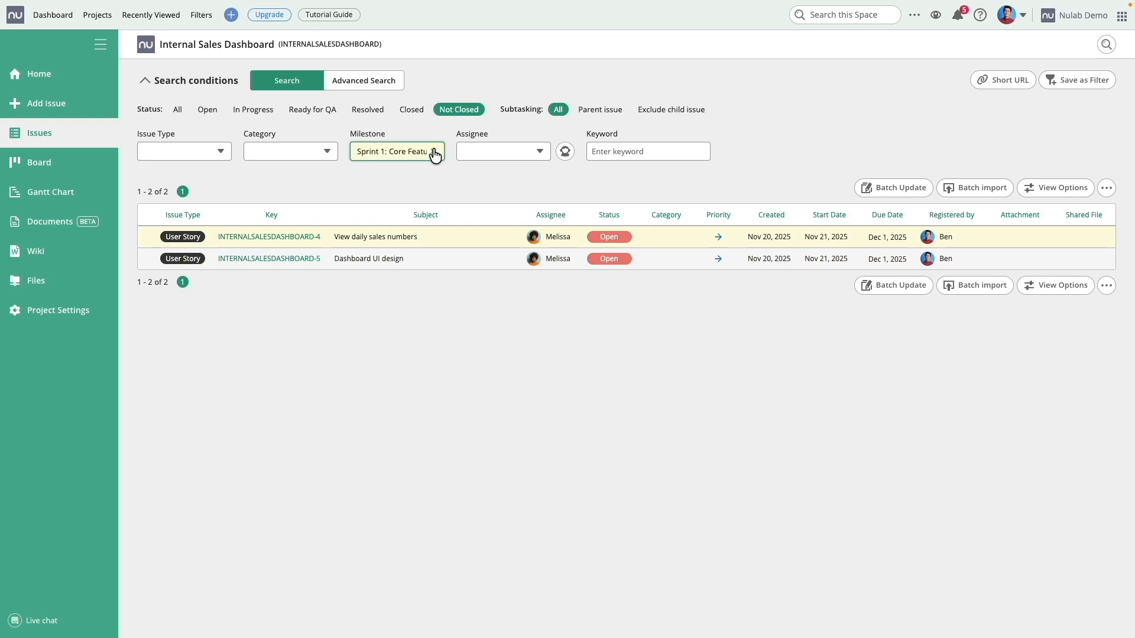
left_click(434, 154)
left_click(433, 152)
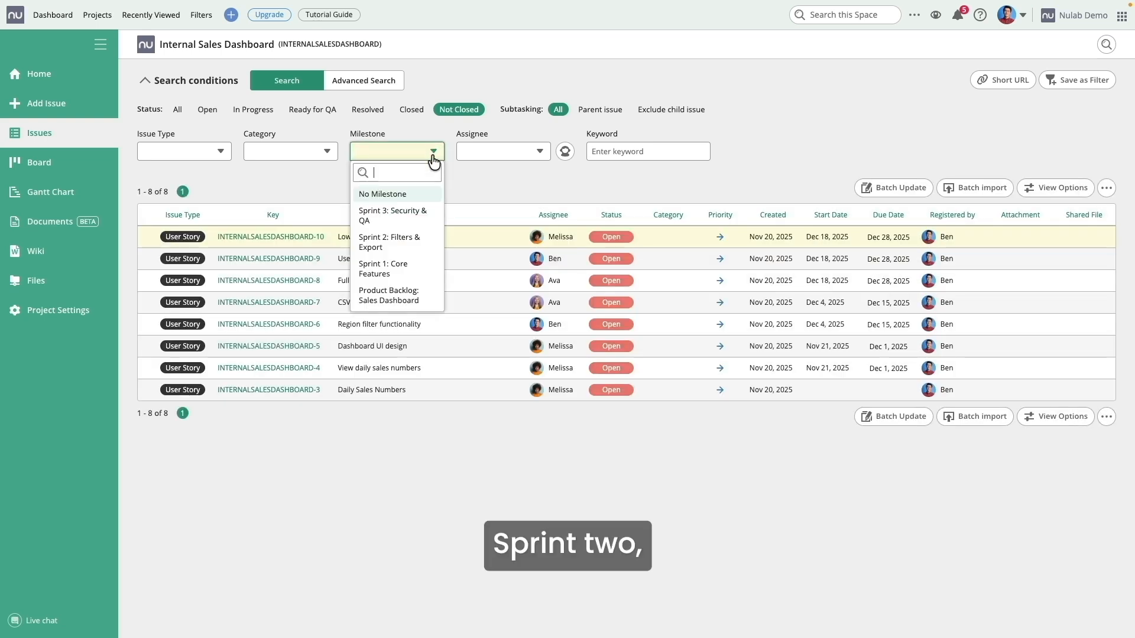
left_click(418, 247)
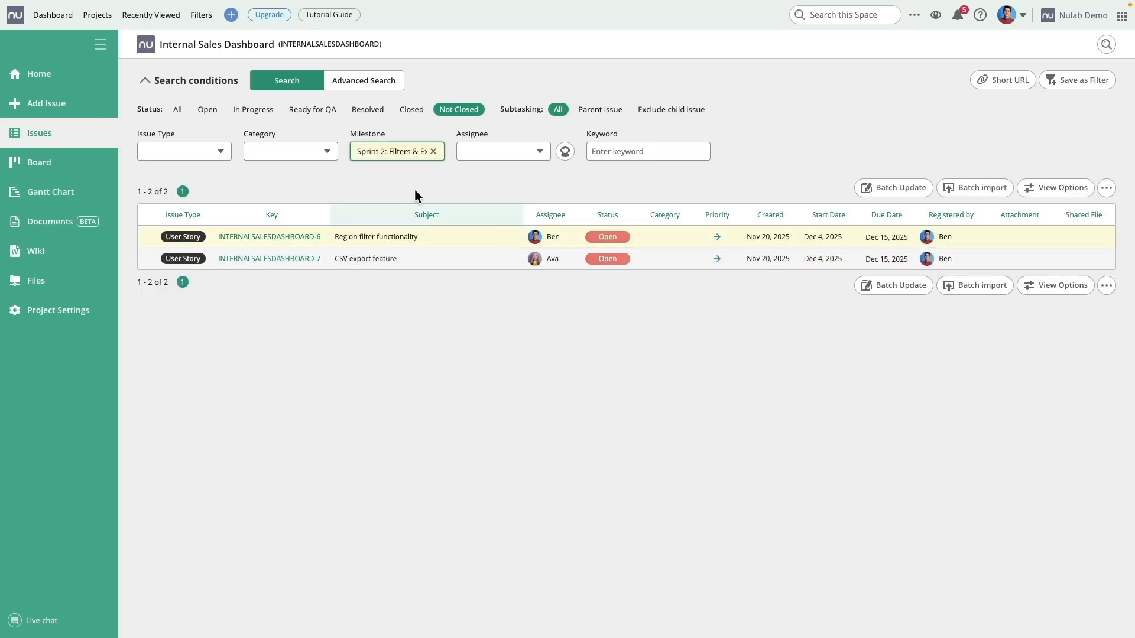
left_click(437, 154)
left_click(436, 152)
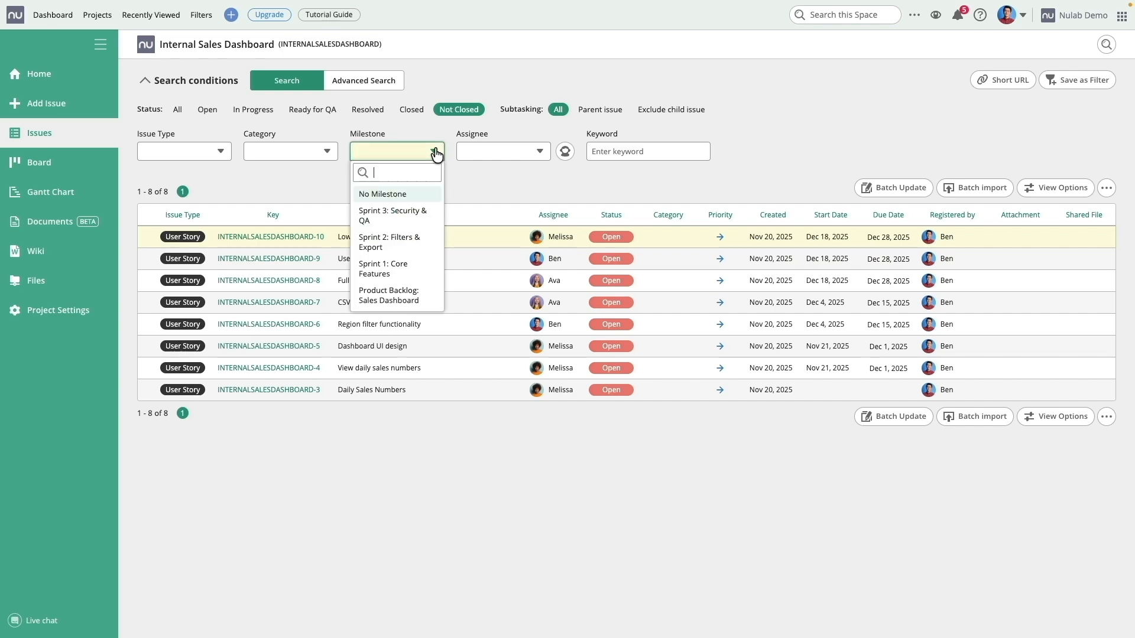
left_click(417, 217)
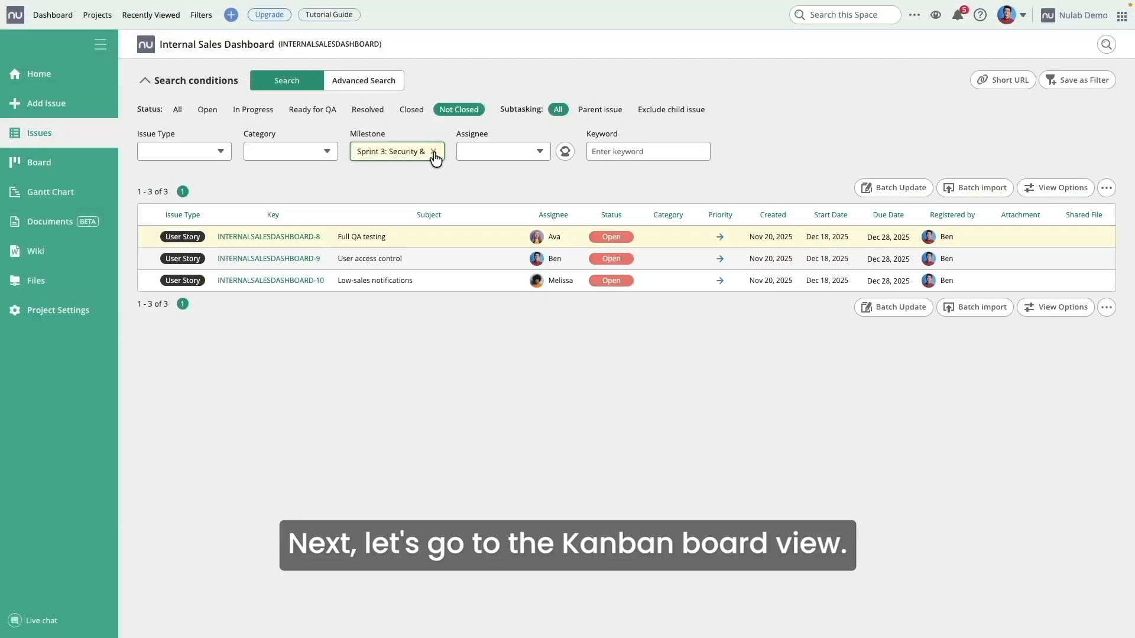
Step: On the Kanban board, move Dashboard UI design from Open to Closed
left_click(94, 171)
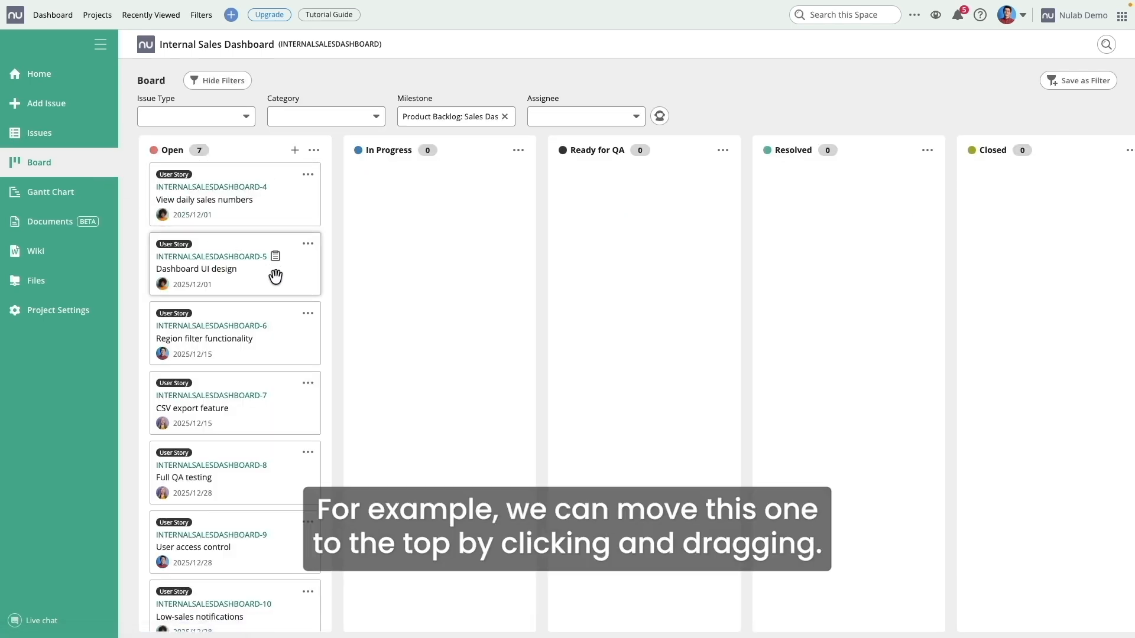
left_click_drag(275, 276, 273, 203)
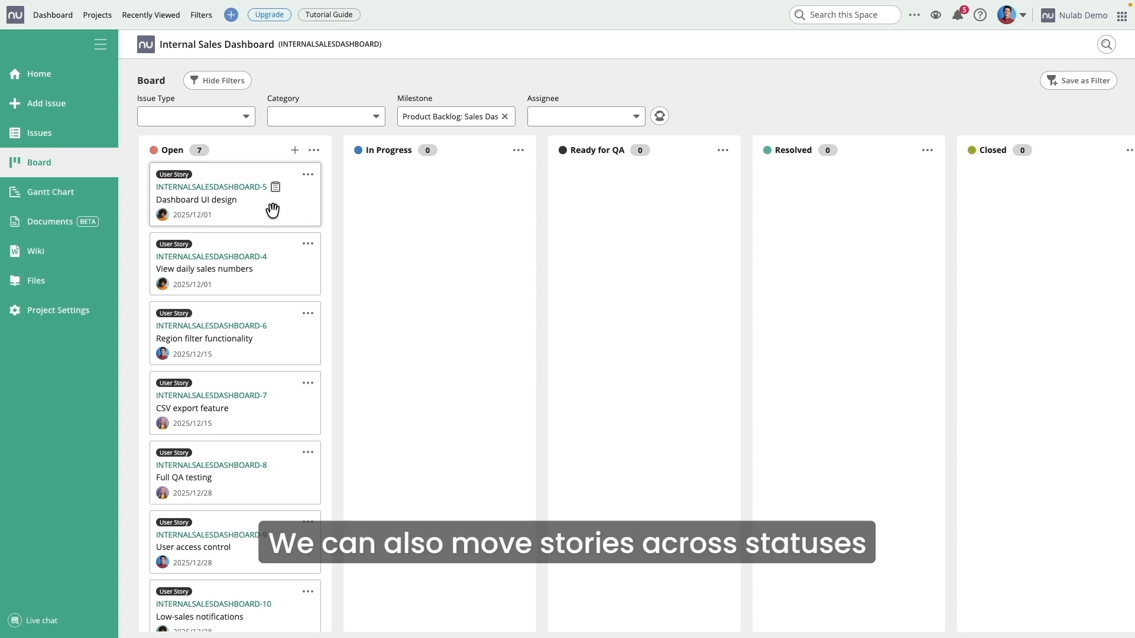
left_click_drag(272, 204, 1056, 223)
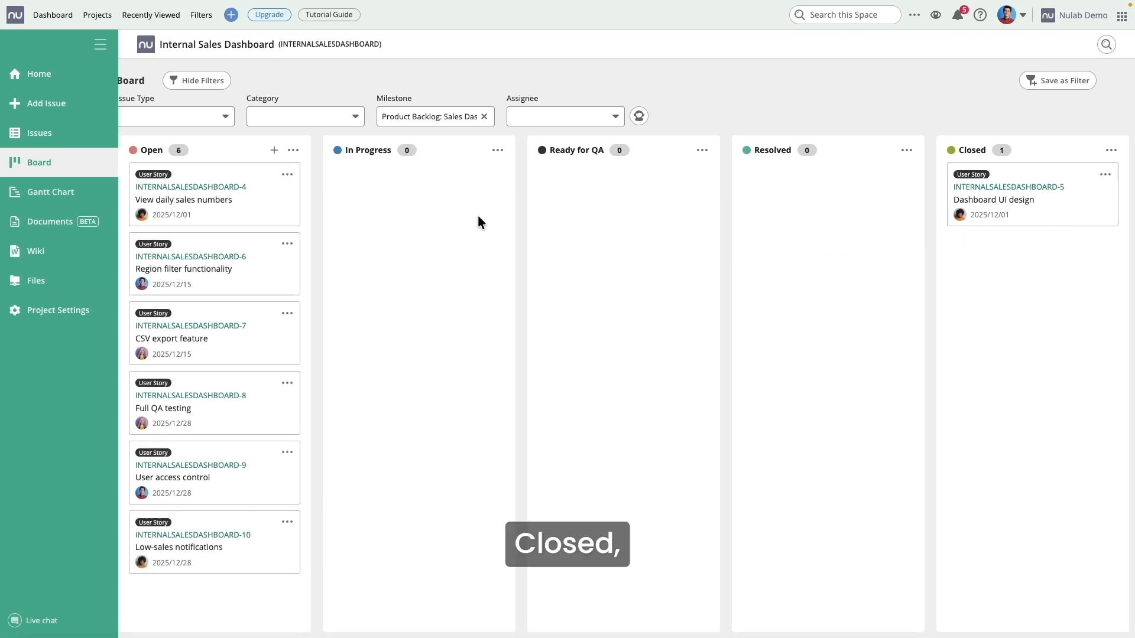
Step: Move View daily sales numbers to Resolved, Region filter to Ready for QA, and CSV export to In Progress
left_click_drag(268, 208, 874, 231)
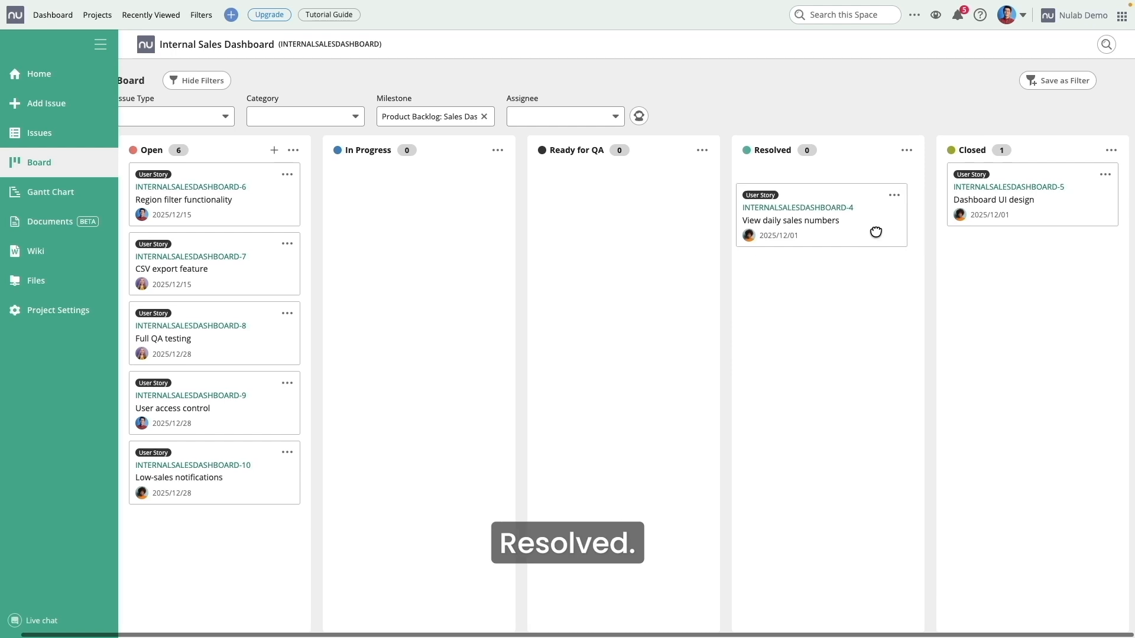
left_click_drag(266, 210, 641, 246)
left_click_drag(269, 204, 445, 218)
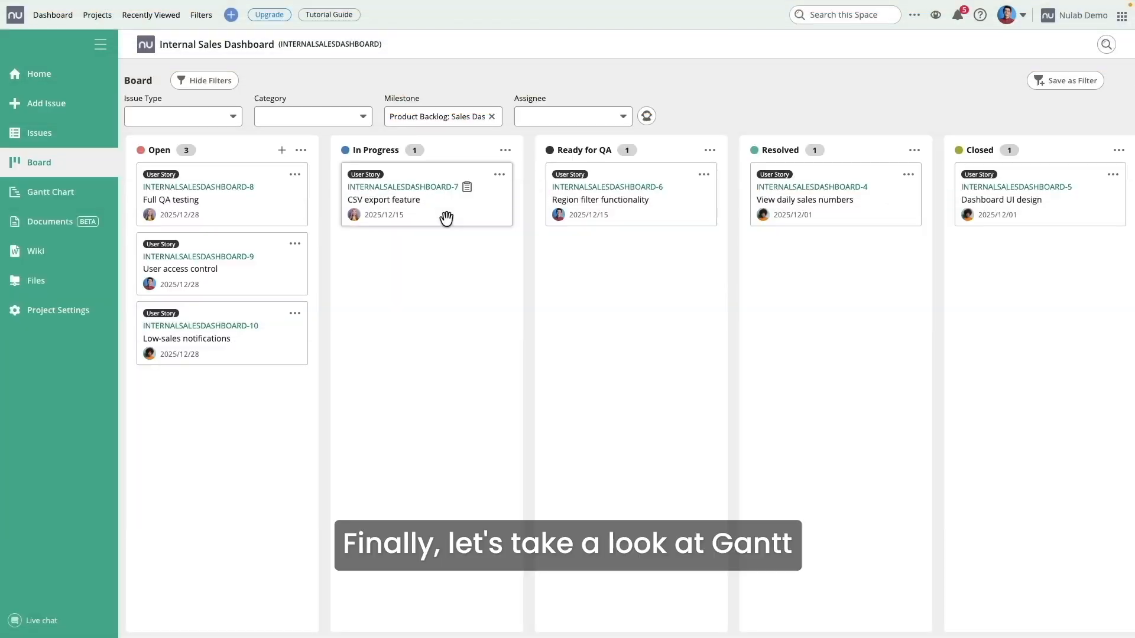
Step: View the Gantt chart at Days scale, then go to Project Home to see the burndown charts
left_click(82, 195)
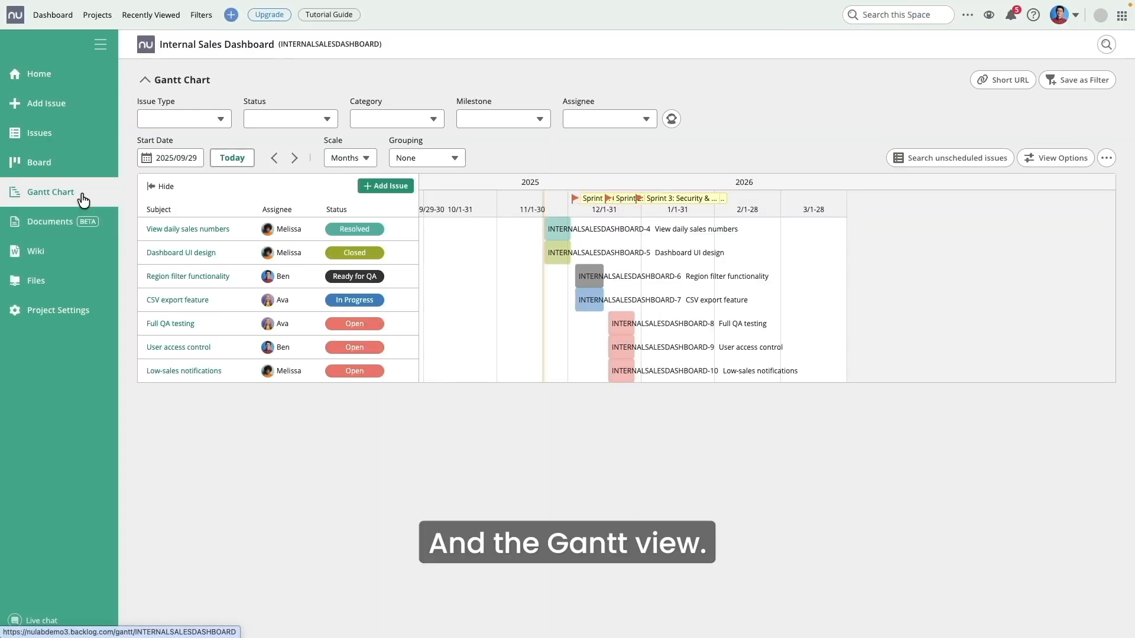
left_click(363, 160)
left_click(357, 178)
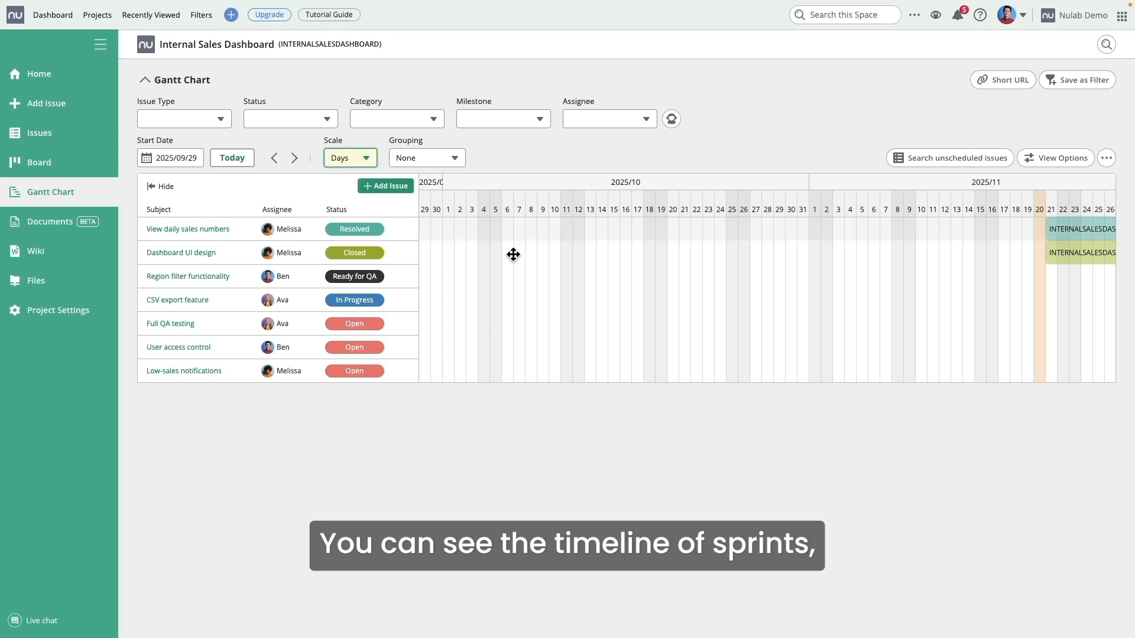
scroll(611, 284, "right", 10)
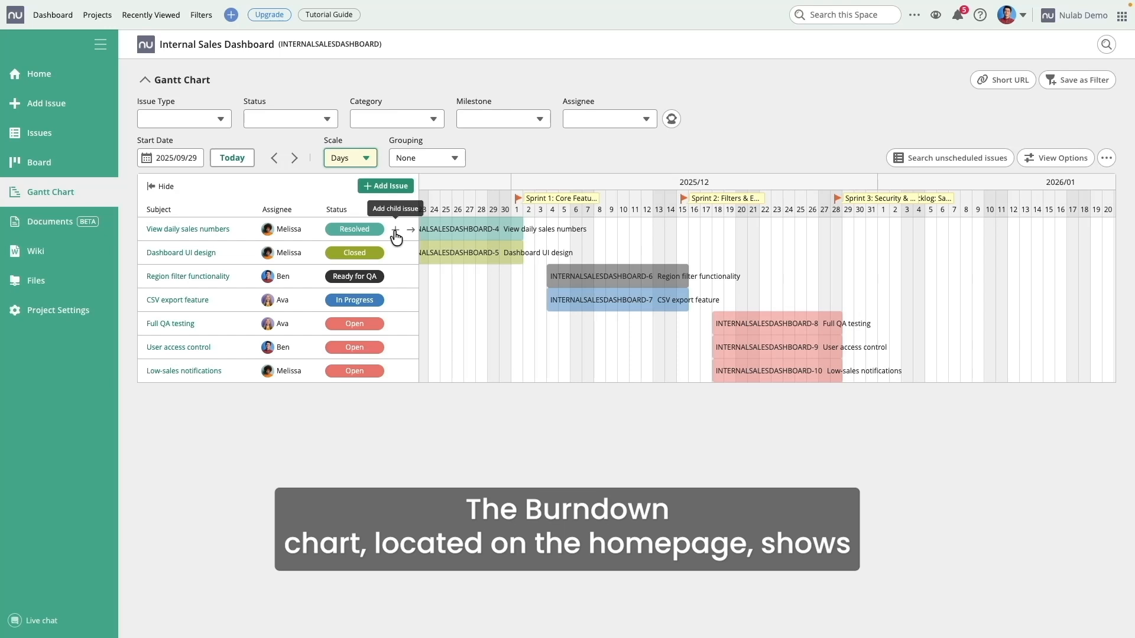
left_click(78, 83)
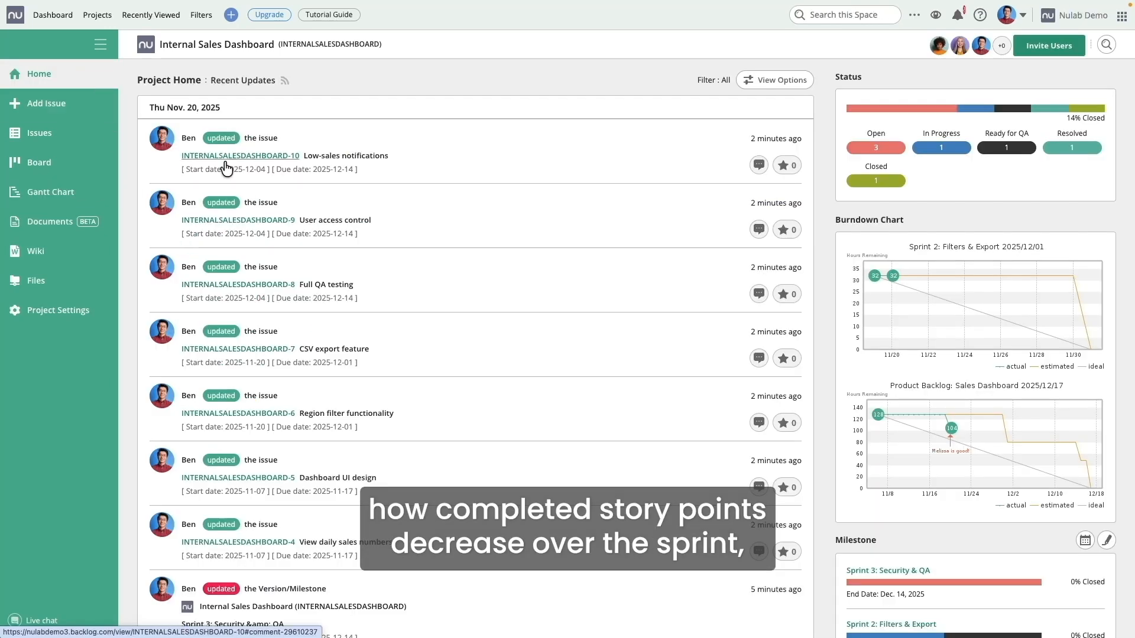